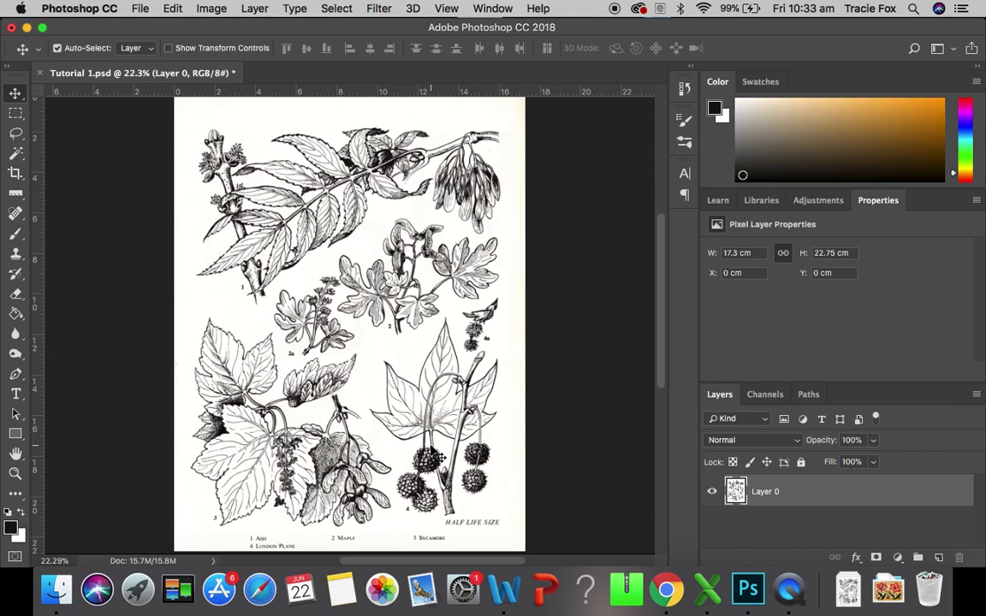
# Select the Spot Healing Brush and zoom to 100% over the 4a drawing.
pyautogui.click(19, 213)
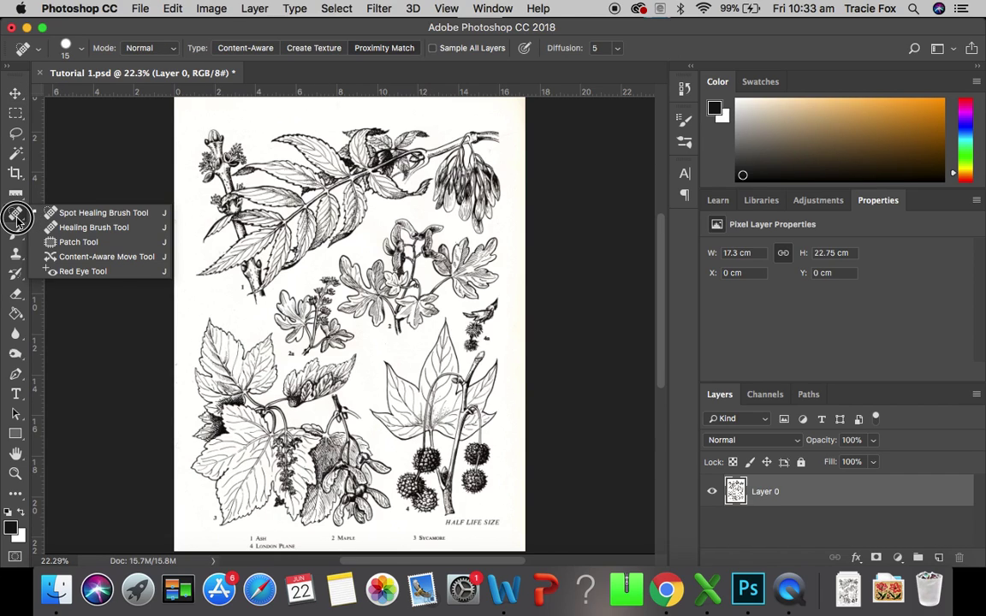
pyautogui.click(62, 216)
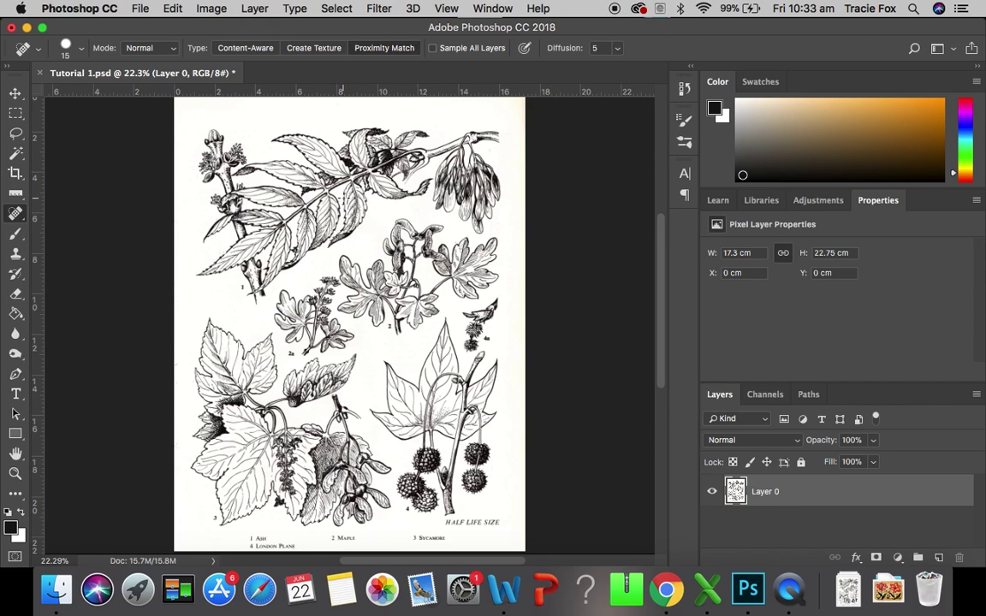
pyautogui.press('super+equal')
pyautogui.press('super+equal')
pyautogui.press('super+equal')
pyautogui.press('super+equal')
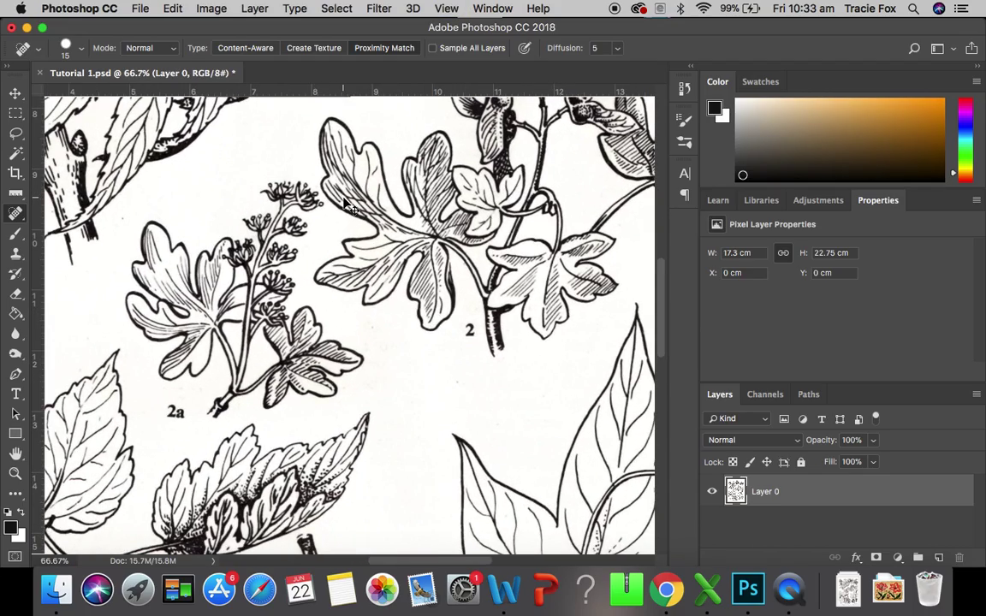
pyautogui.press('super+equal')
pyautogui.moveTo(398, 563)
pyautogui.mouseDown()
pyautogui.moveTo(512, 564)
pyautogui.moveTo(490, 565)
pyautogui.mouseUp()
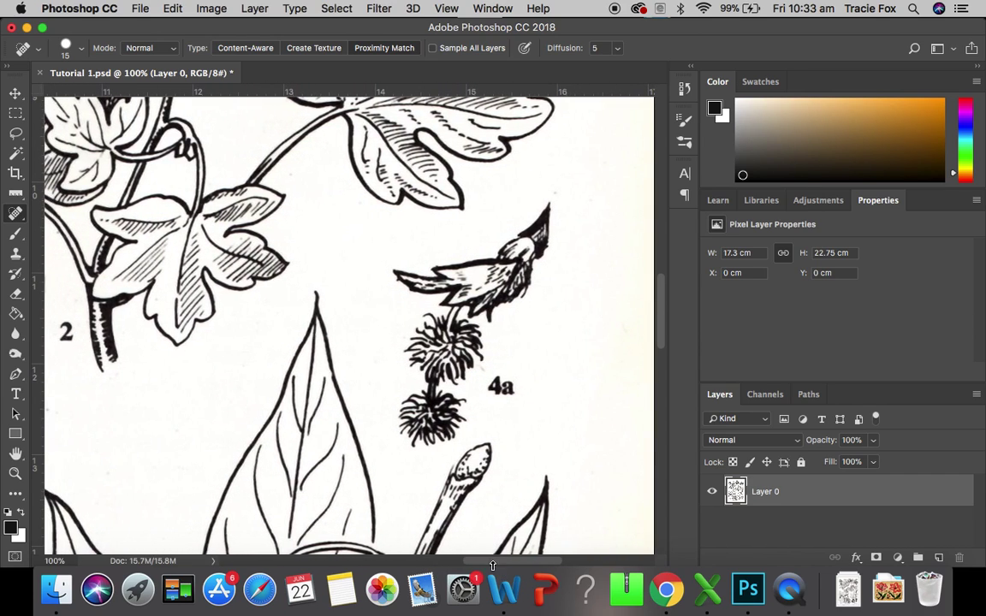
# Set the healing brush to 30 px and heal the dust speck near the ash seed stalk.
pyautogui.scroll(10, 377, 341)
pyautogui.scroll(10, 376, 342)
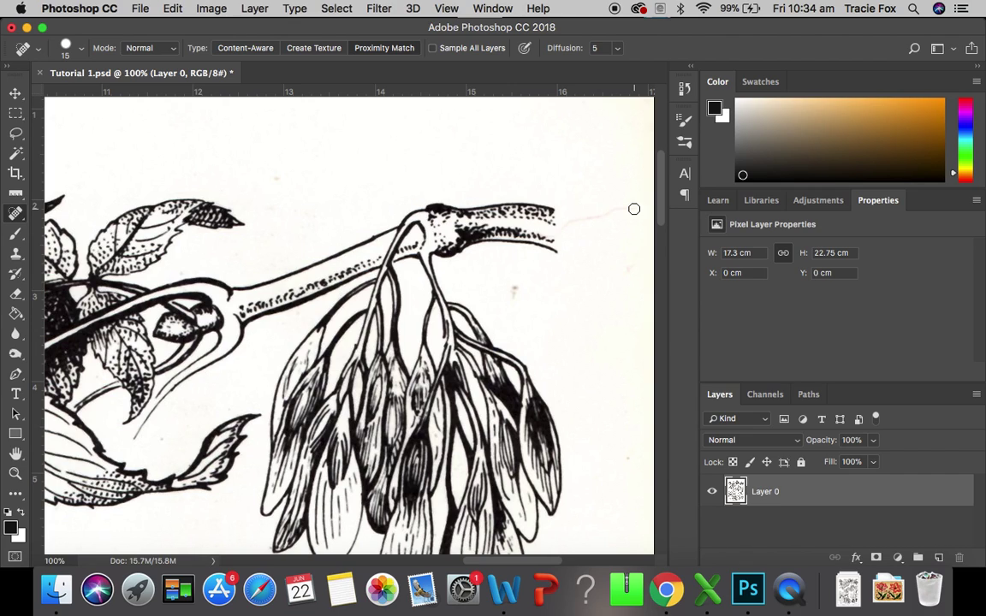
pyautogui.press(']')
pyautogui.press(']')
pyautogui.press(']')
pyautogui.press(']')
pyautogui.press(']')
pyautogui.press('[')
pyautogui.press('[')
pyautogui.press('[')
pyautogui.press('[')
pyautogui.press('[')
pyautogui.press(']')
pyautogui.press(']')
pyautogui.press(']')
pyautogui.click(513, 292)
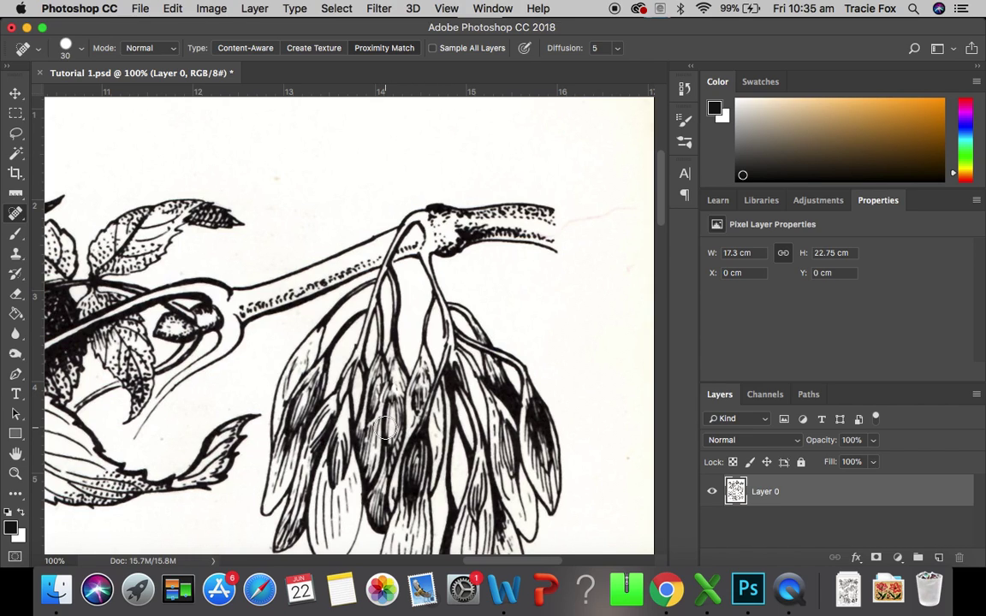
# Zoom to 200% and brush over the dark shading and tips of the seed pods.
pyautogui.press('super+plus')
pyautogui.scroll(-2, 385, 427)
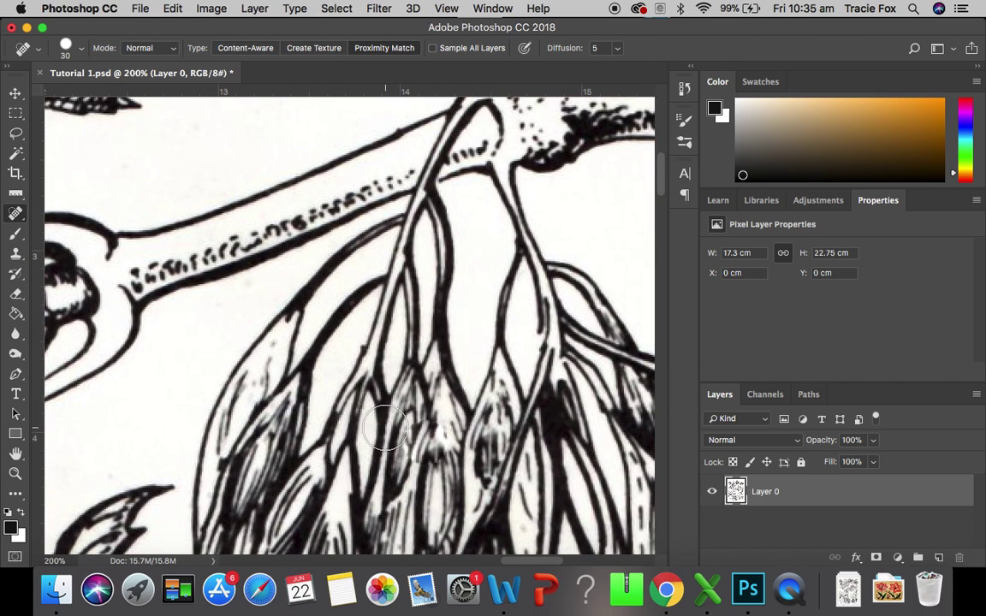
pyautogui.scroll(-3, 386, 427)
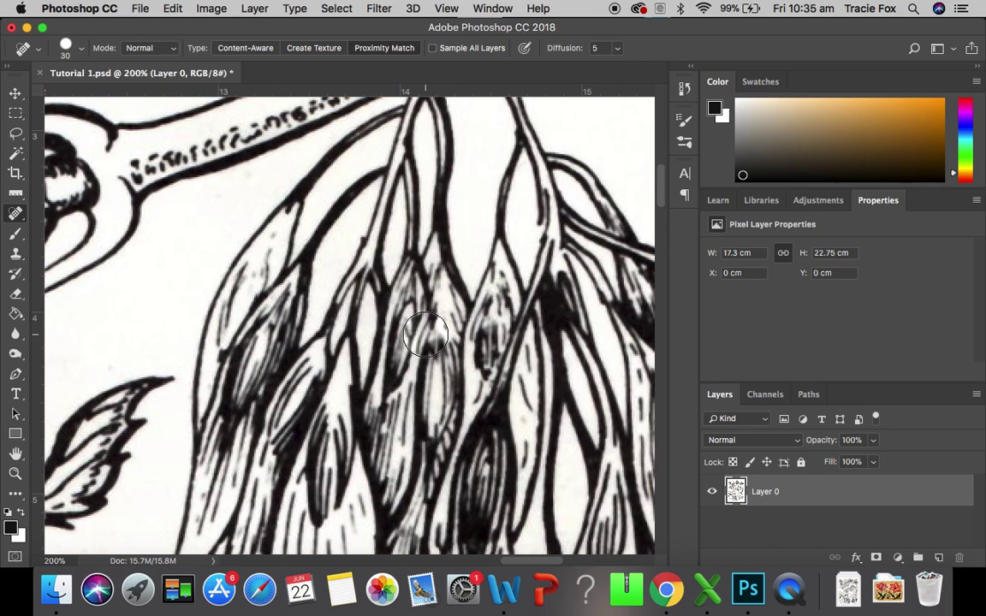
pyautogui.moveTo(426, 333); pyautogui.dragTo(436, 329)
pyautogui.moveTo(376, 307)
pyautogui.mouseDown()
pyautogui.moveTo(378, 296)
pyautogui.moveTo(376, 316)
pyautogui.moveTo(411, 287)
pyautogui.moveTo(364, 325)
pyautogui.moveTo(428, 304)
pyautogui.moveTo(359, 286)
pyautogui.moveTo(383, 325)
pyautogui.moveTo(379, 304)
pyautogui.moveTo(425, 332)
pyautogui.mouseUp()
pyautogui.click(171, 9)
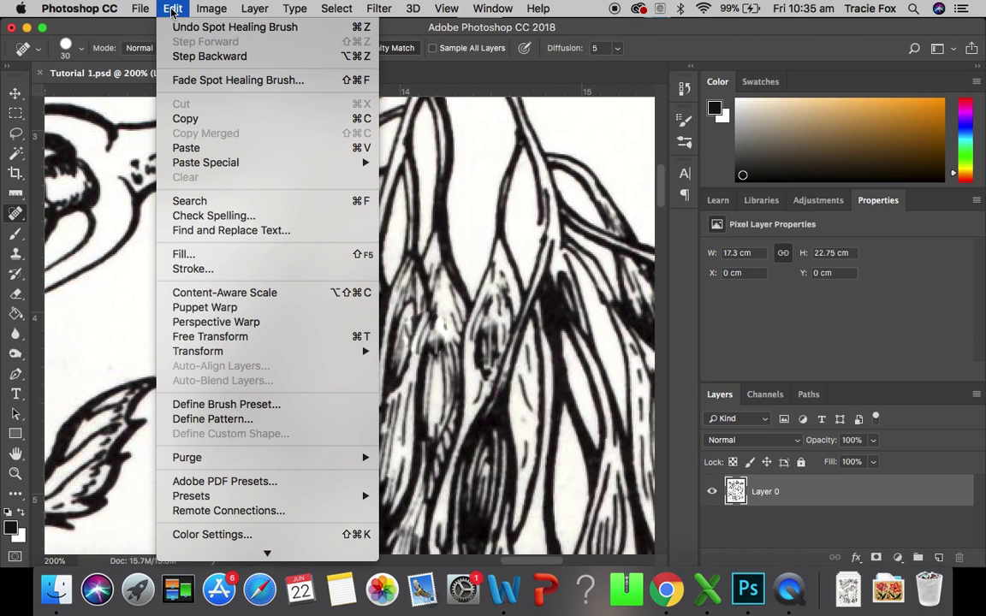
# Step backward to undo the seed-pod lightening and zoom back out to 100%.
pyautogui.click(195, 56)
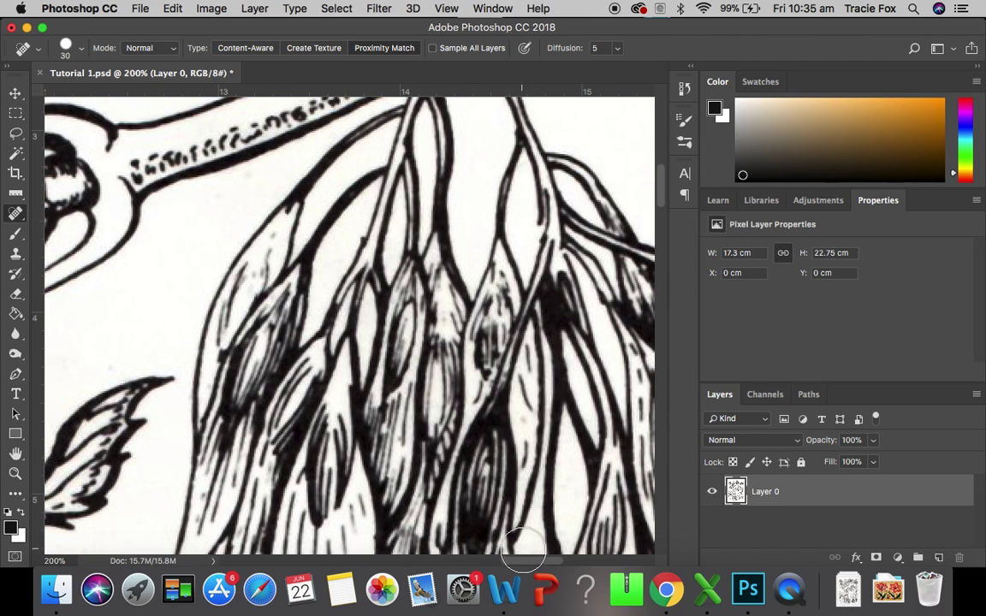
pyautogui.moveTo(528, 562); pyautogui.dragTo(573, 561)
pyautogui.press('super+minus')
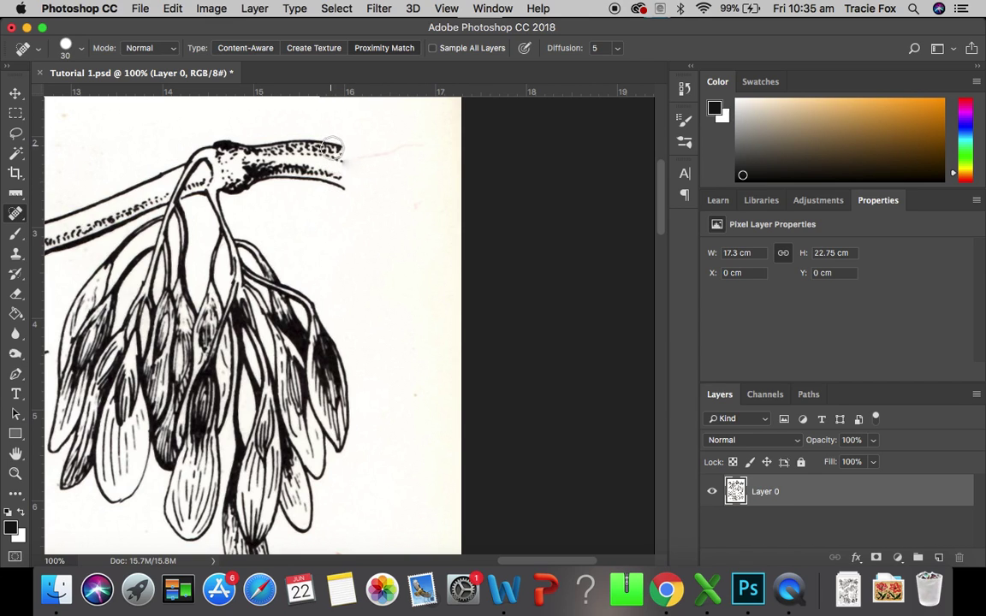
# Heal and undo the stem tip, then heal the faint line beyond it at 10 px.
pyautogui.moveTo(335, 166); pyautogui.dragTo(303, 160)
pyautogui.click(173, 9)
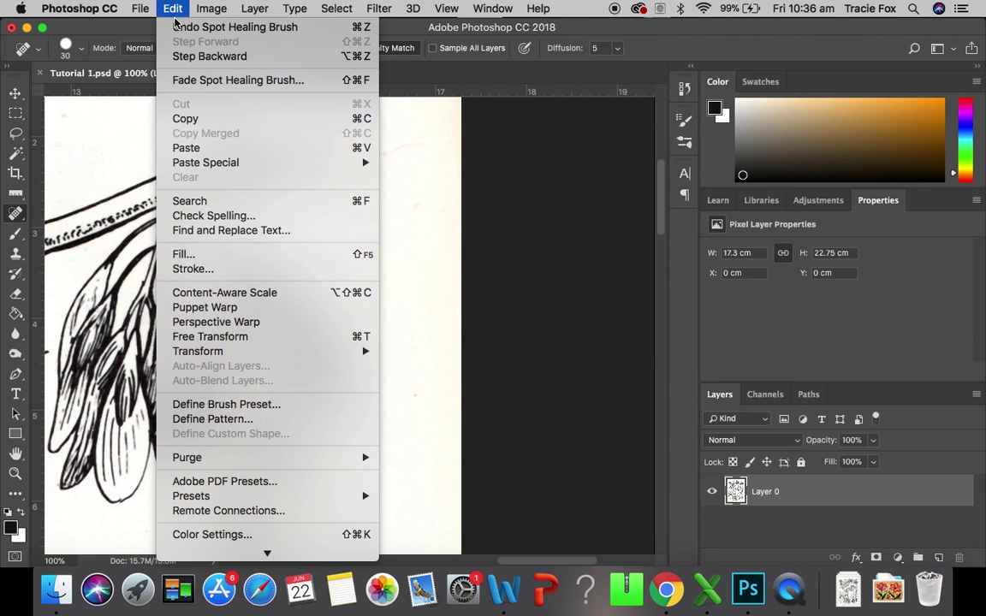
pyautogui.click(184, 54)
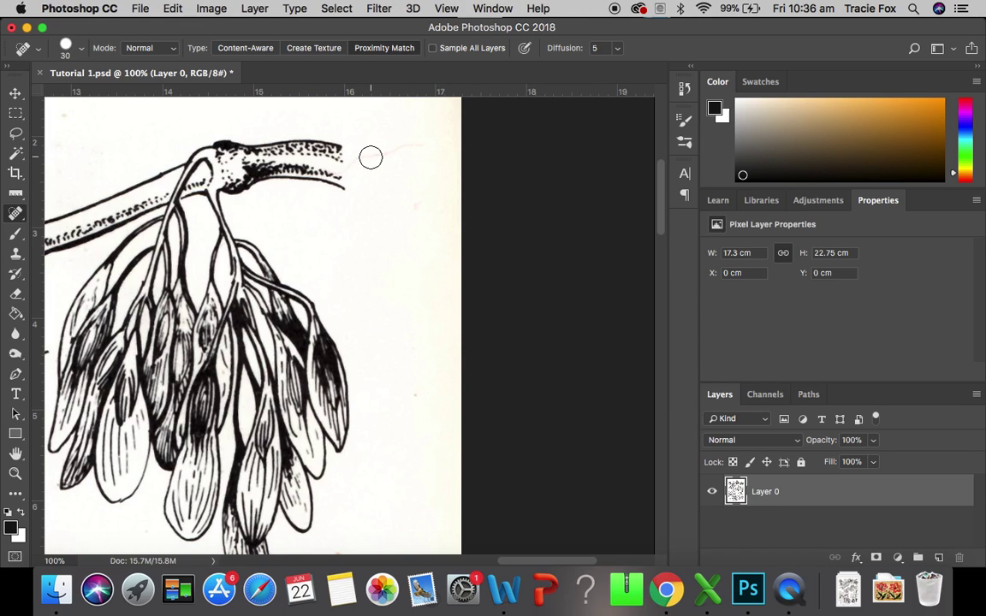
pyautogui.press('[')
pyautogui.moveTo(421, 147); pyautogui.dragTo(360, 160)
# Heal the speck below the seed cluster at 25 px, then reduce the brush to 15 px.
pyautogui.press(']')
pyautogui.scroll(-3, 407, 385)
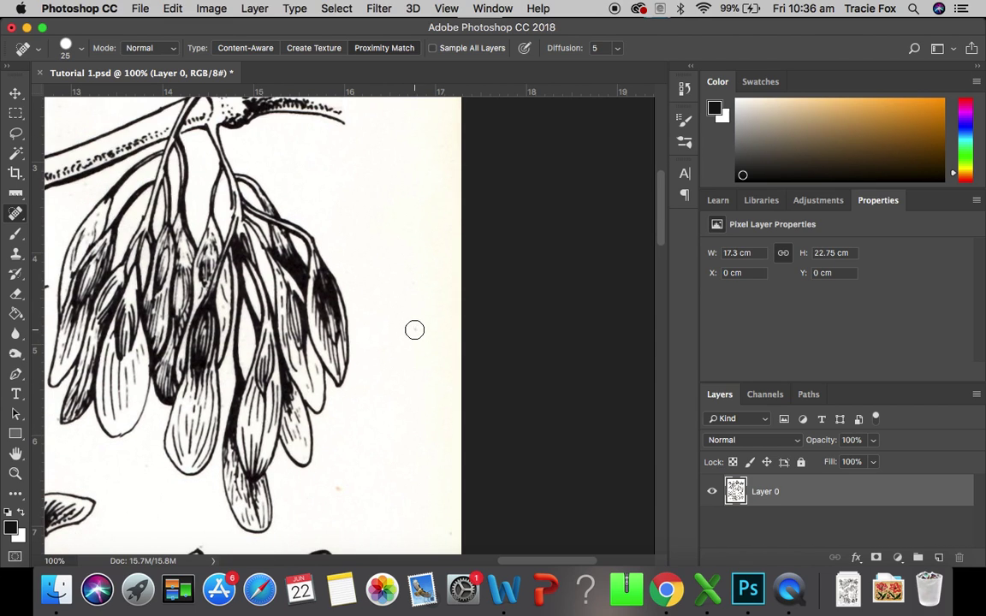
pyautogui.scroll(-6, 405, 351)
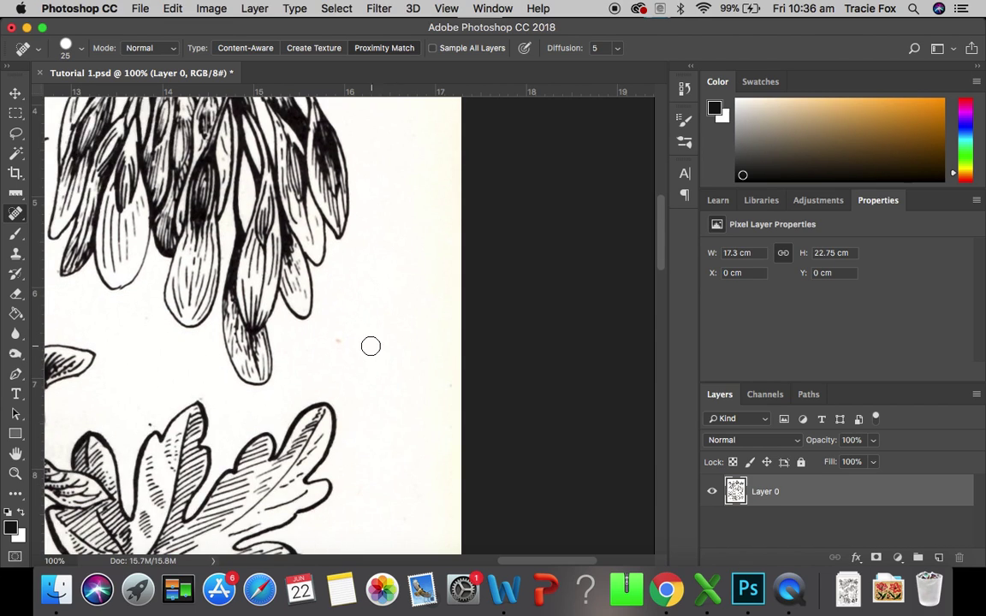
pyautogui.click(335, 339)
pyautogui.scroll(-3, 417, 352)
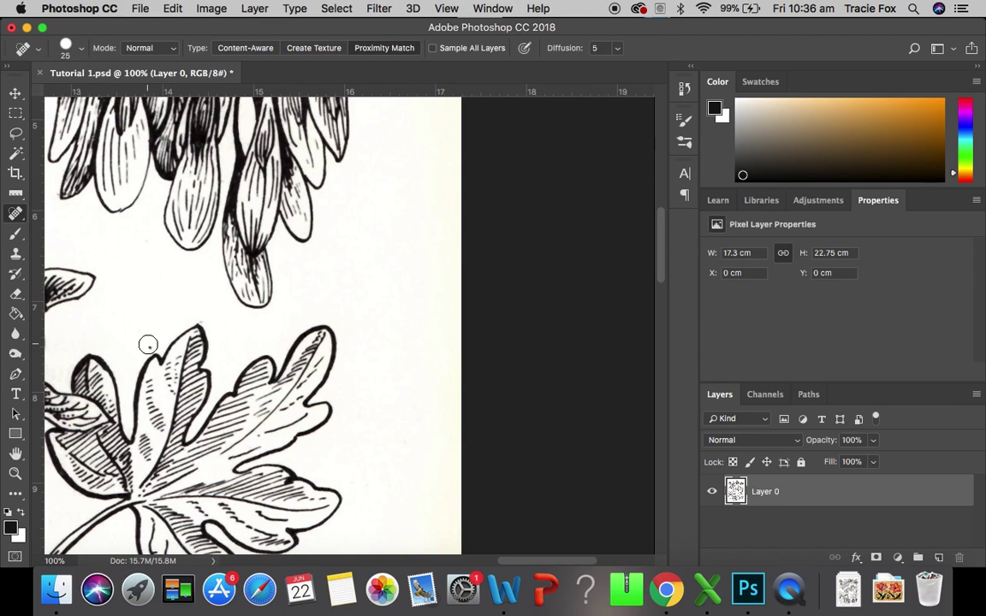
pyautogui.press('[')
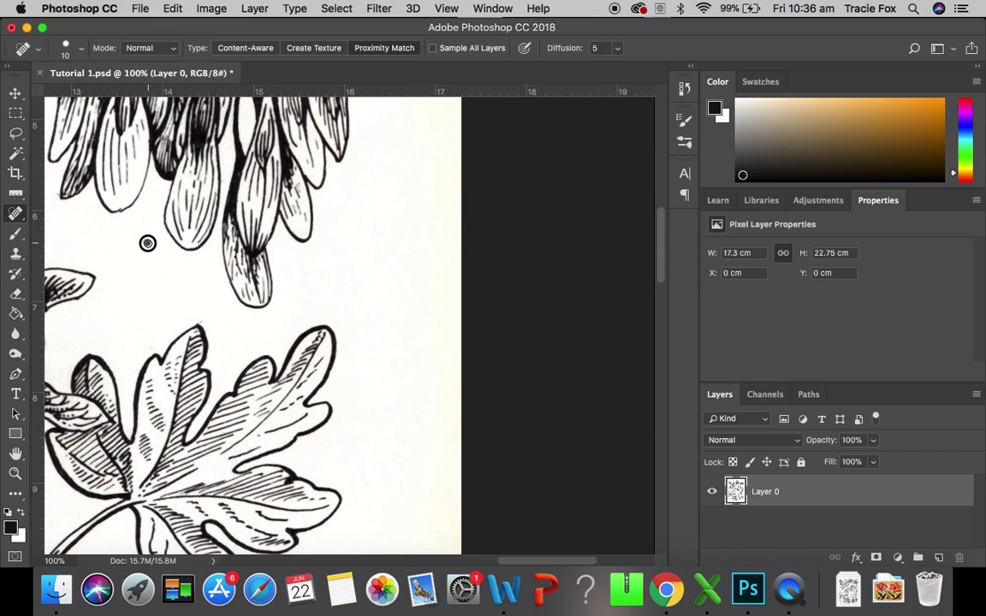
pyautogui.scroll(-5, 147, 248)
pyautogui.scroll(-3, 156, 279)
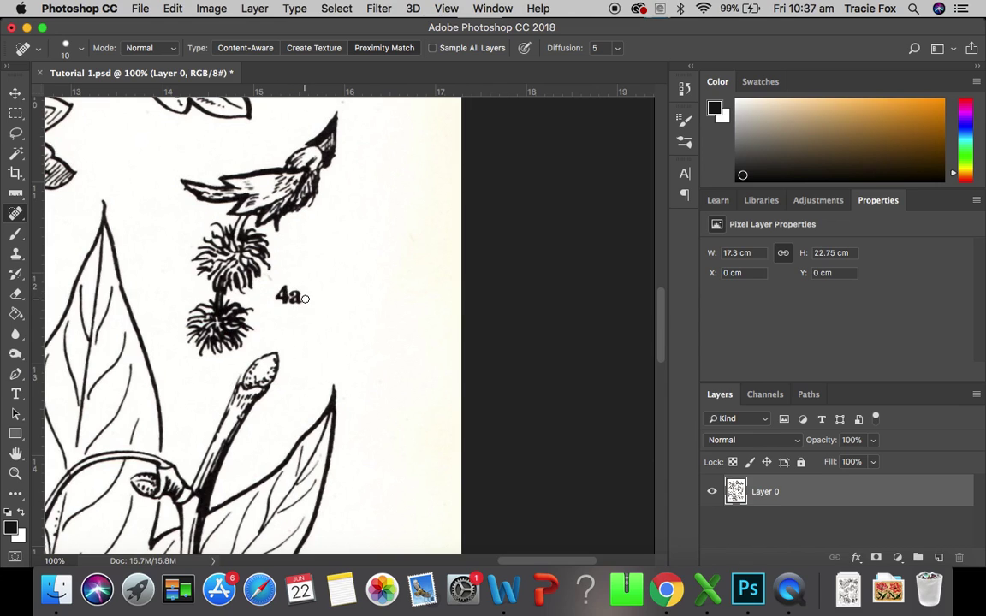
# Enlarge the healing brush and erase the 4a figure label.
pyautogui.press(']')
pyautogui.press(']')
pyautogui.press(']')
pyautogui.press(']')
pyautogui.press(']')
pyautogui.click(291, 296)
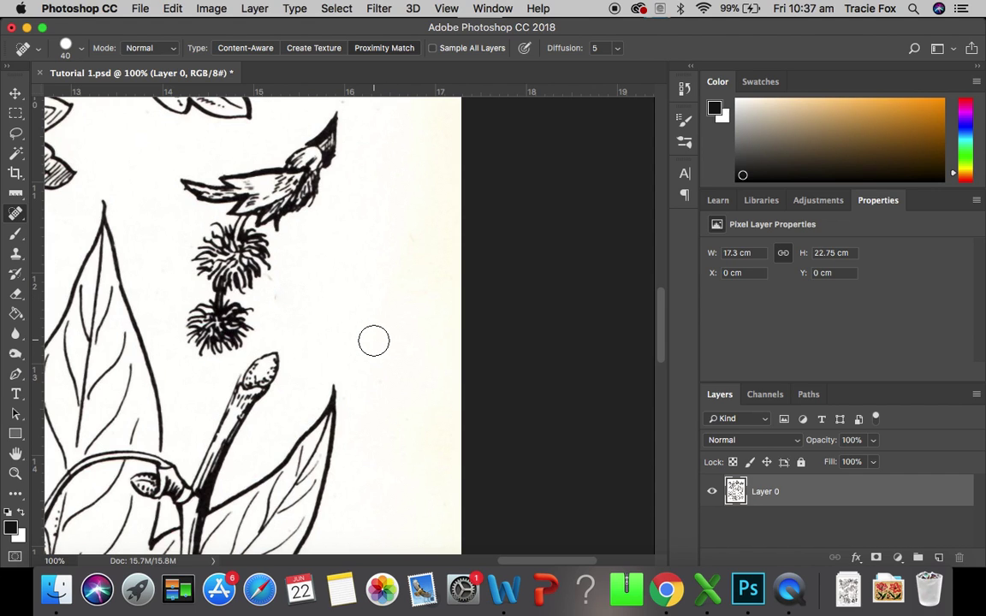
pyautogui.scroll(-20, 364, 335)
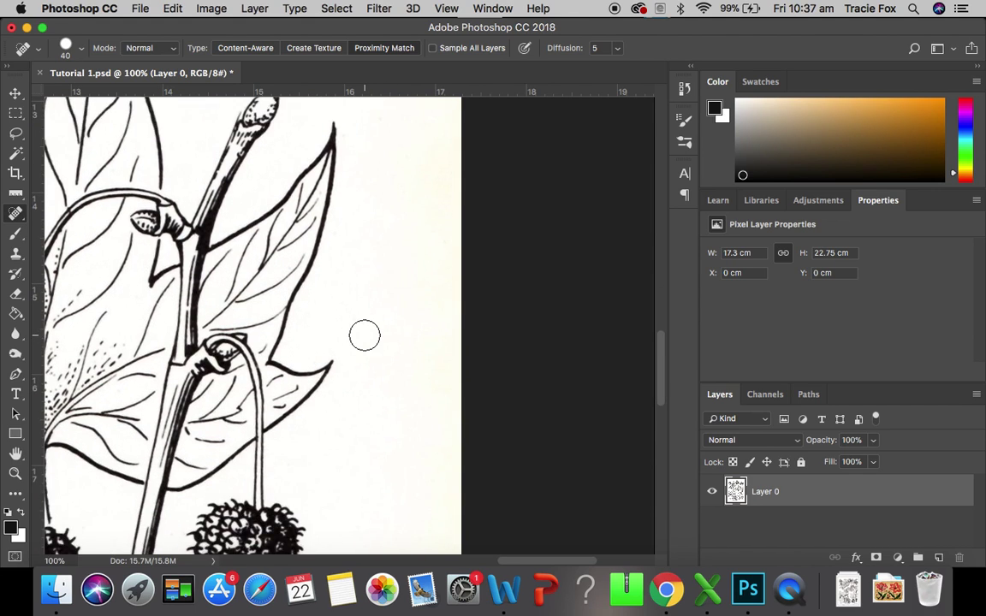
pyautogui.scroll(-5, 364, 335)
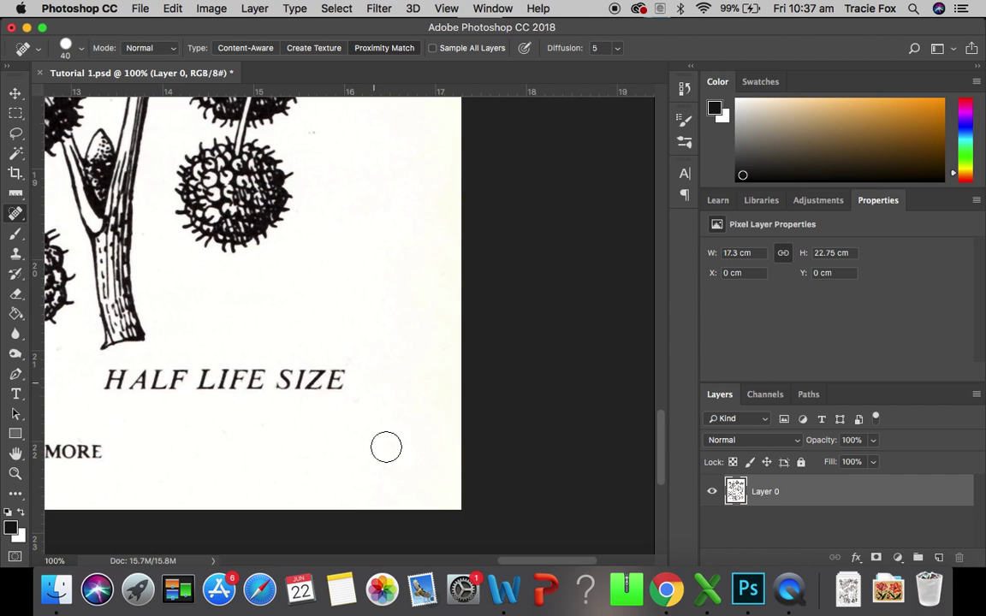
pyautogui.moveTo(521, 564); pyautogui.dragTo(455, 561)
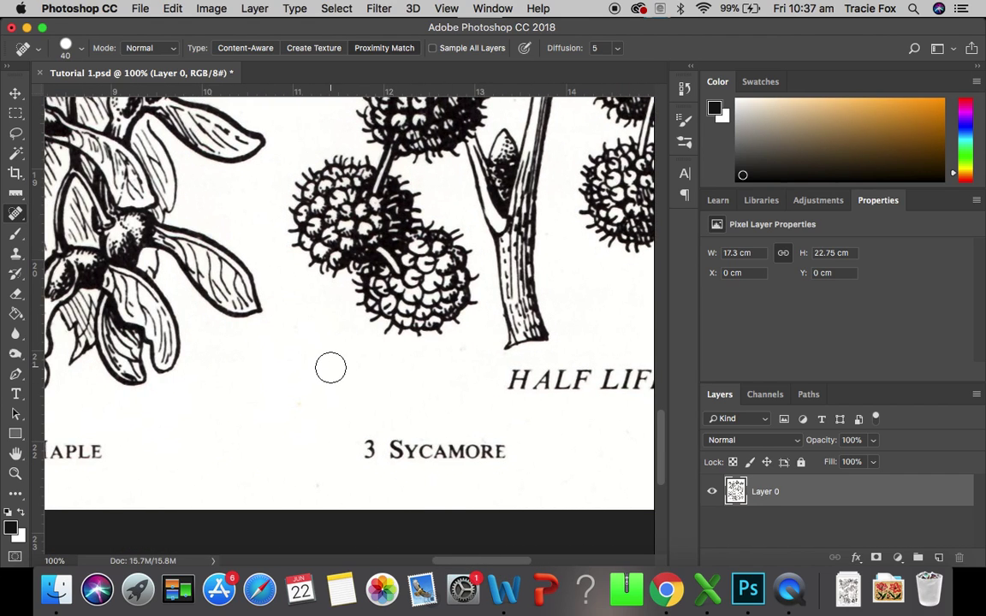
# Reduce the brush to 35 px and erase the figure number 2.
pyautogui.scroll(8, 331, 367)
pyautogui.scroll(10, 330, 367)
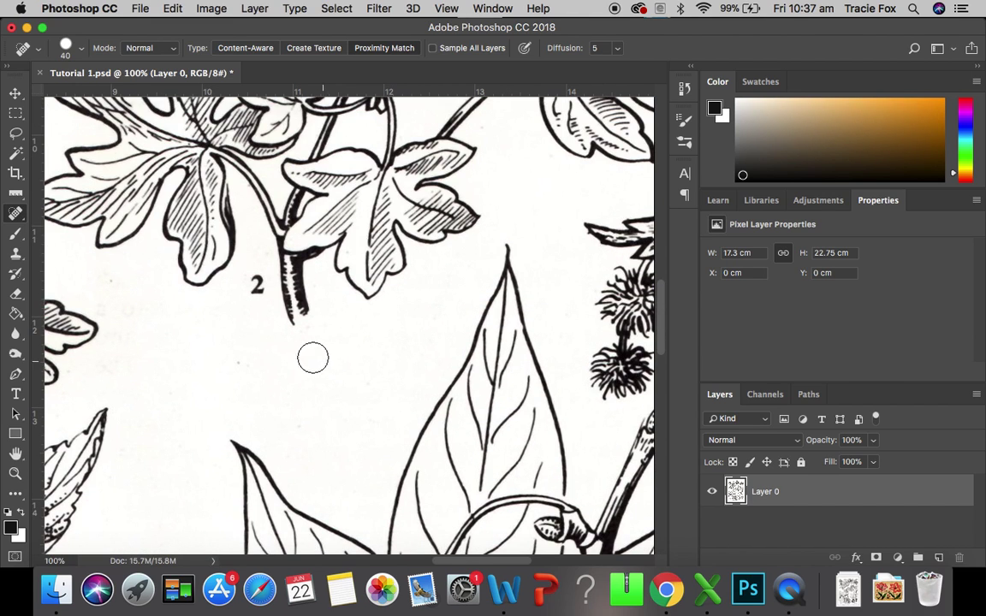
pyautogui.press('[')
pyautogui.click(256, 286)
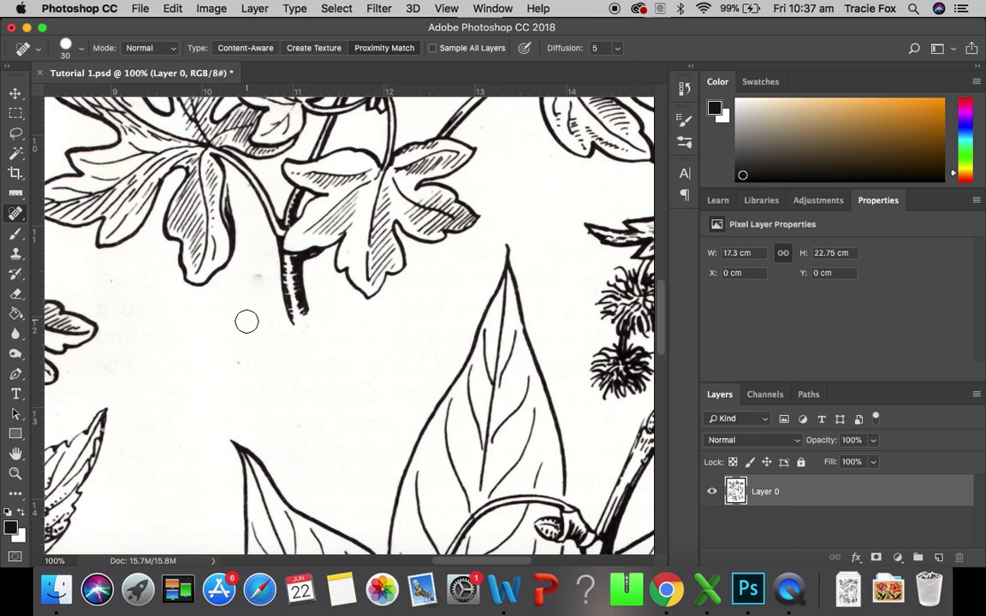
# Heal the seven dust specks on the background around the upper flowering sprig.
pyautogui.scroll(6, 252, 318)
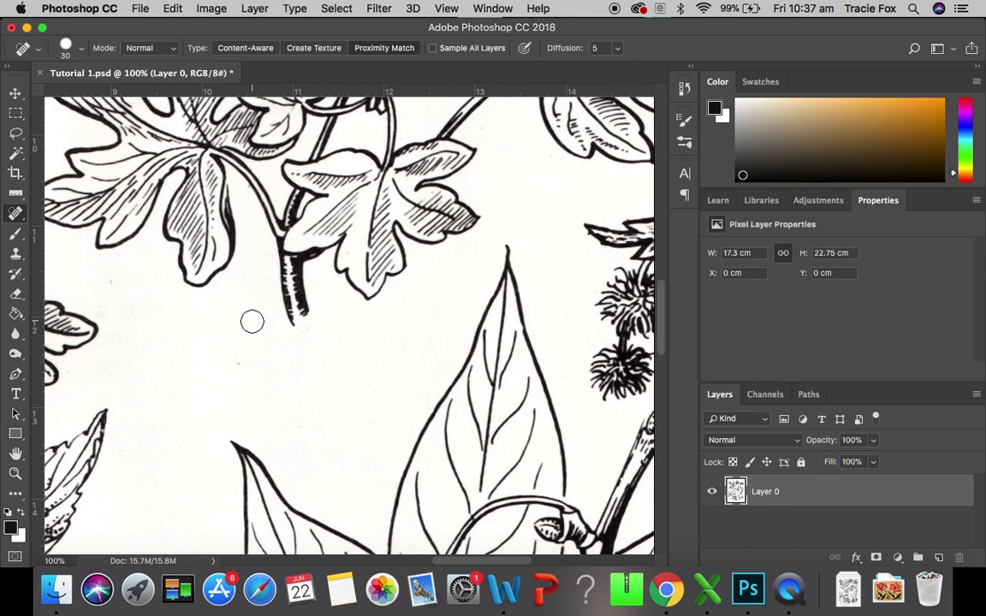
pyautogui.scroll(4, 252, 320)
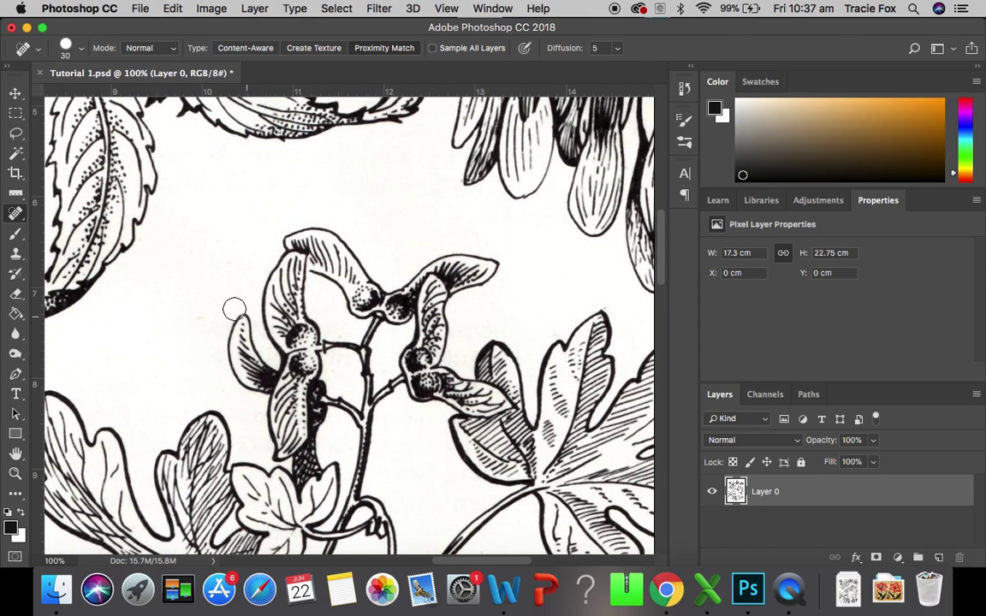
pyautogui.scroll(1, 186, 208)
pyautogui.scroll(8, 186, 207)
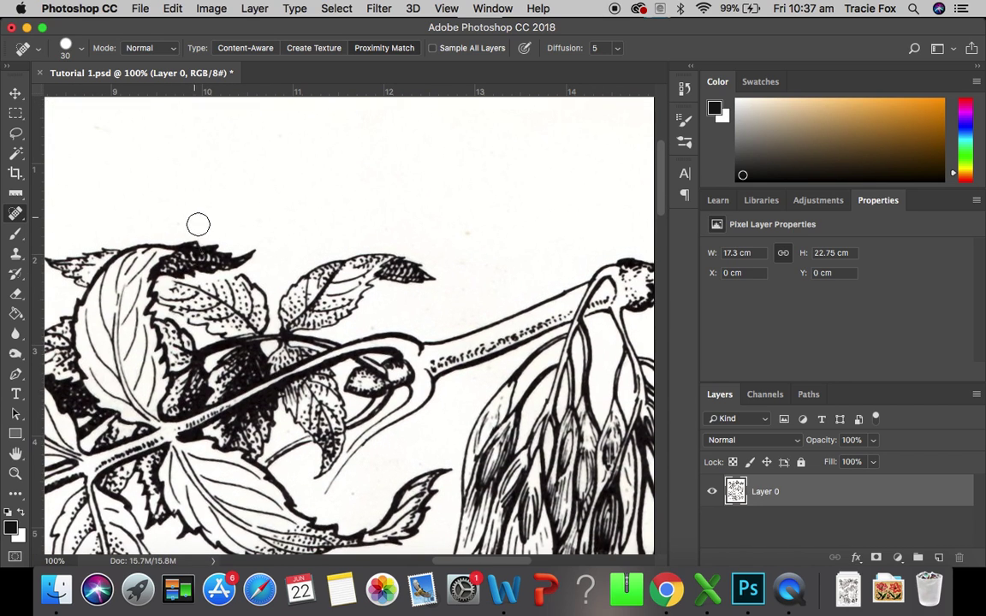
pyautogui.moveTo(485, 562); pyautogui.dragTo(376, 562)
pyautogui.click(357, 333)
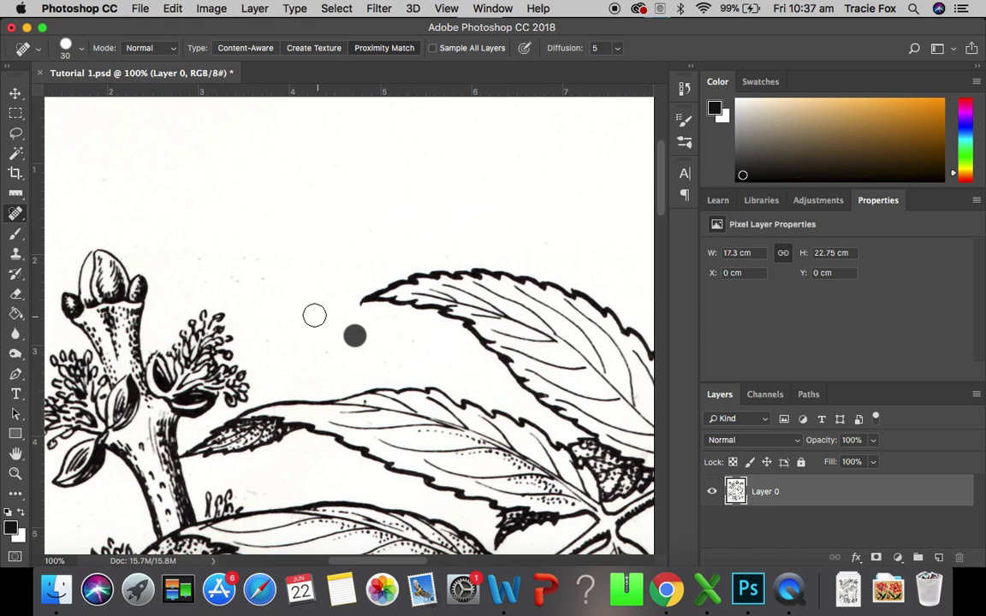
pyautogui.click(325, 346)
pyautogui.click(268, 334)
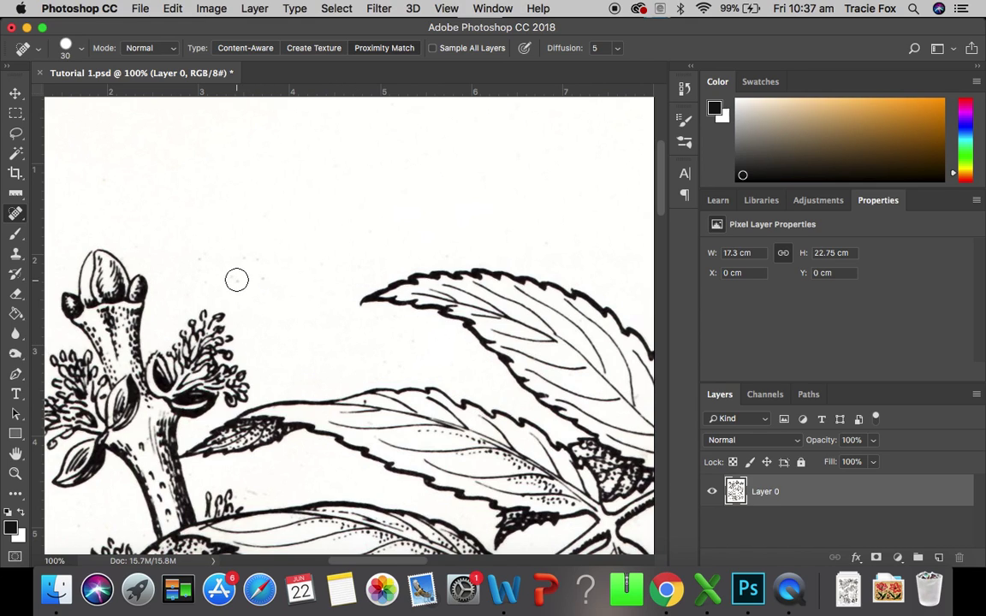
pyautogui.click(255, 258)
pyautogui.click(198, 257)
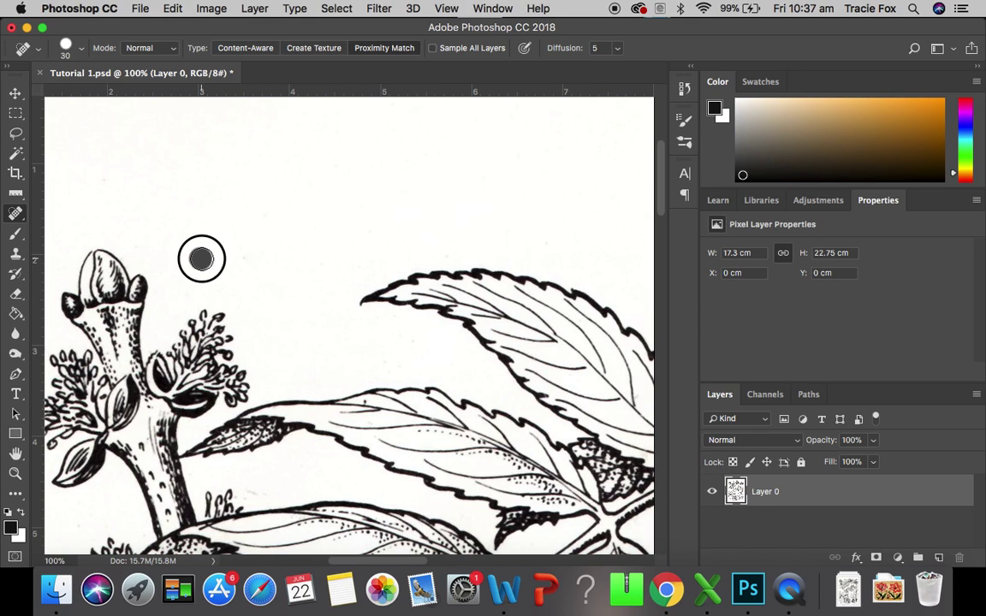
pyautogui.click(247, 257)
pyautogui.scroll(-10, 255, 271)
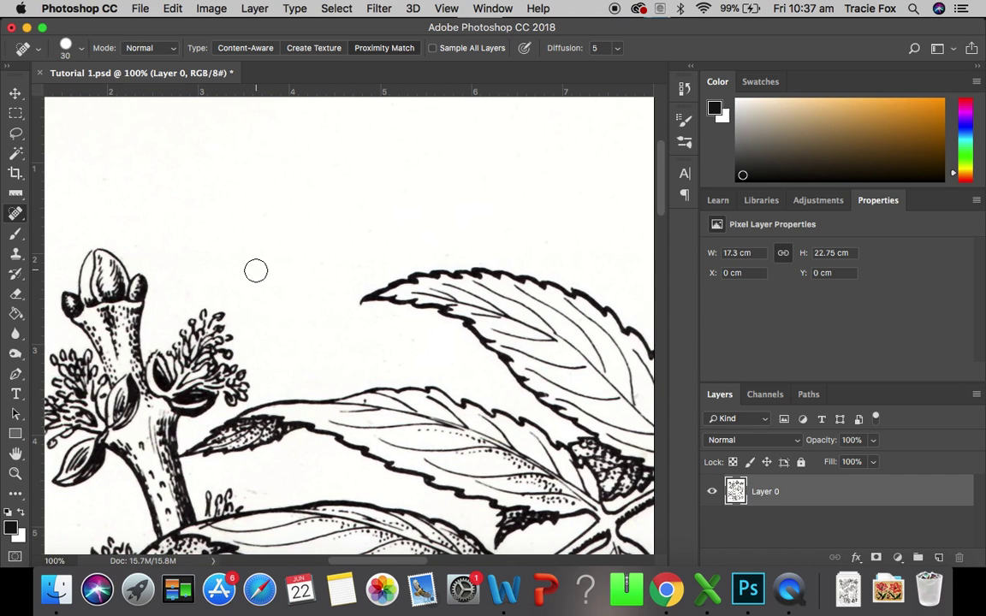
pyautogui.scroll(-2, 256, 249)
pyautogui.click(259, 200)
# Remove the printed figure number 1 and the grey speck beside the leaf tip.
pyautogui.scroll(-3, 259, 282)
pyautogui.scroll(-5, 260, 282)
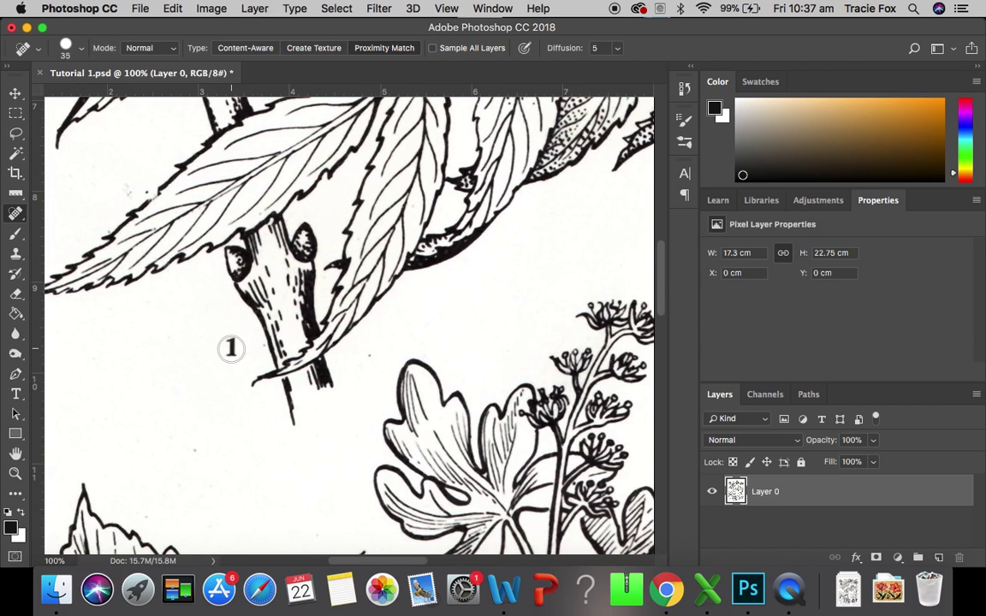
pyautogui.press(']')
pyautogui.click(231, 347)
pyautogui.press('[')
pyautogui.press('[')
pyautogui.press('[')
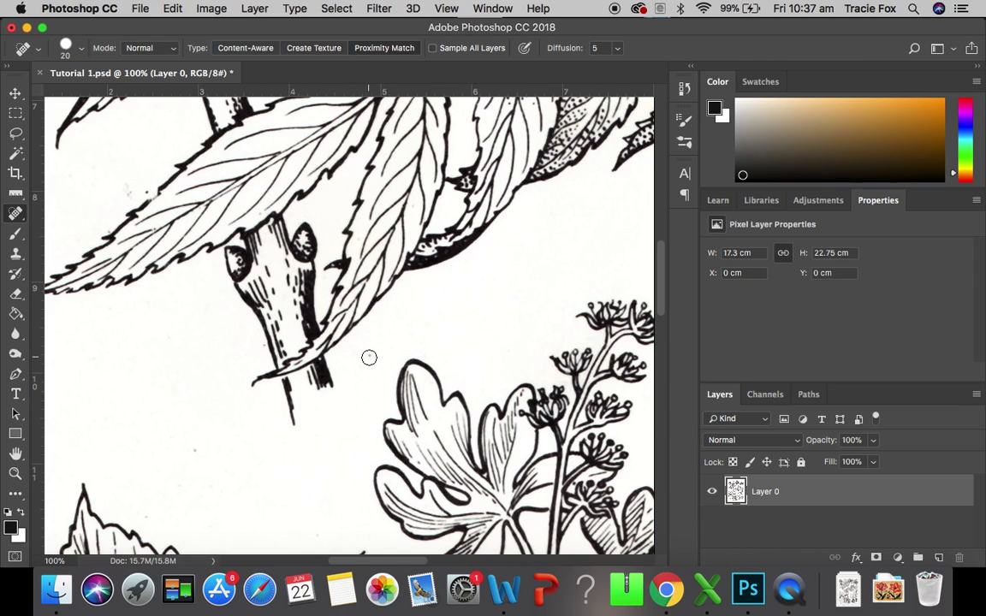
pyautogui.press('[')
pyautogui.click(127, 189)
# Enlarge the brush to 45 px and remove the 2a figure label.
pyautogui.scroll(-10, 240, 380)
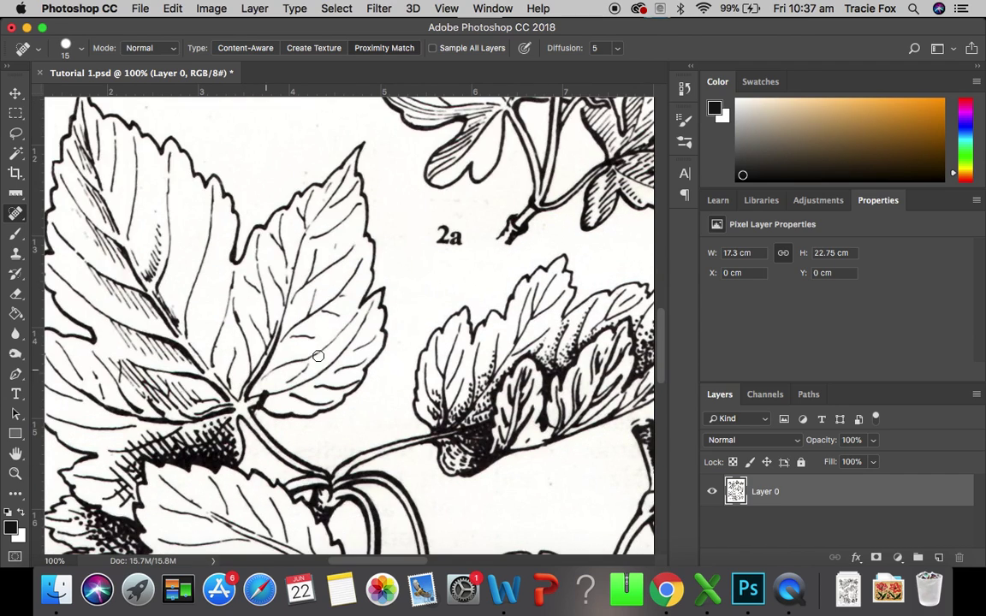
pyautogui.press(']')
pyautogui.press(']')
pyautogui.press(']')
pyautogui.click(448, 238)
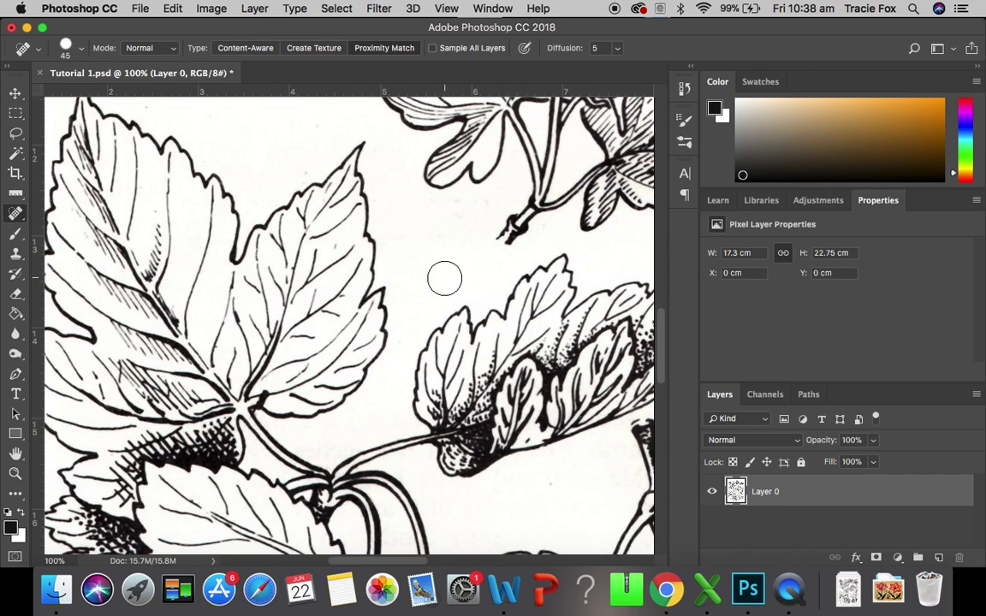
pyautogui.scroll(-15, 444, 278)
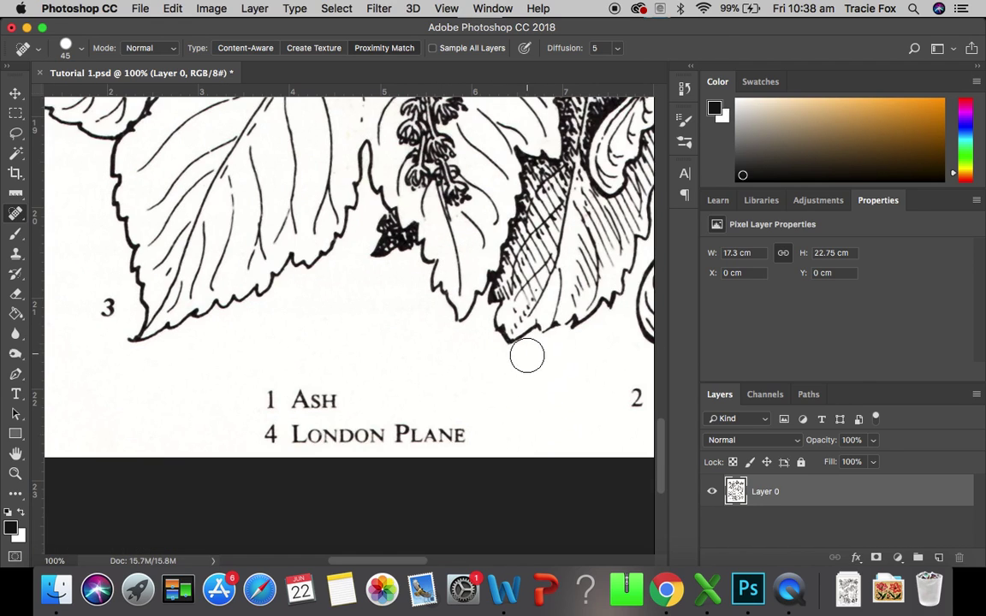
# Remove the figure number 3 beside the leaf.
pyautogui.moveTo(363, 562); pyautogui.dragTo(336, 561)
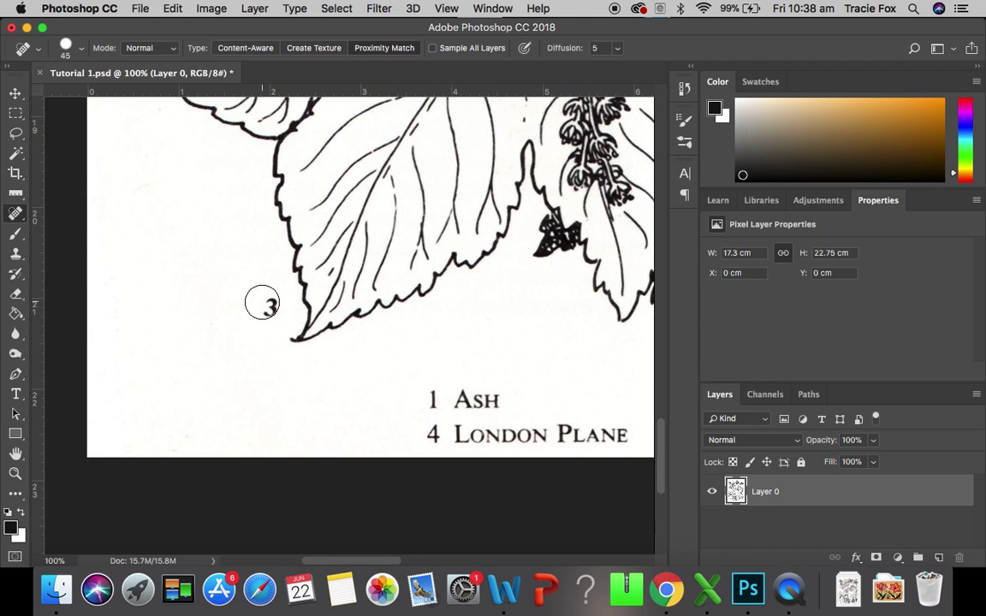
pyautogui.click(269, 308)
pyautogui.scroll(10, 317, 363)
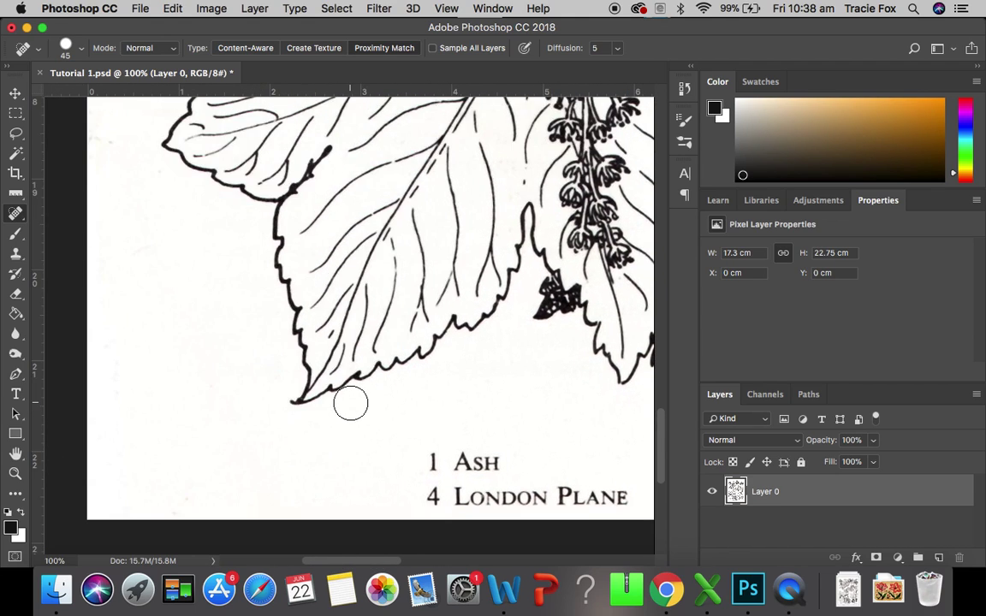
# With a smaller brush, paint out the faint grey marks and specks along the left edge.
pyautogui.press('[')
pyautogui.press('[')
pyautogui.press('[')
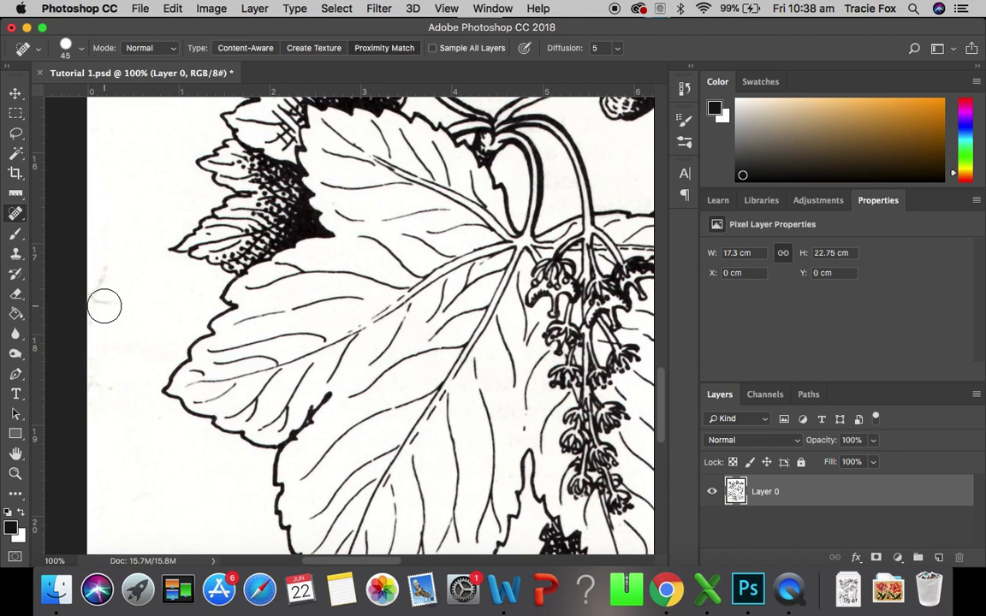
pyautogui.moveTo(106, 305)
pyautogui.mouseDown()
pyautogui.moveTo(97, 297)
pyautogui.moveTo(97, 238)
pyautogui.mouseUp()
pyautogui.moveTo(99, 343); pyautogui.dragTo(92, 374)
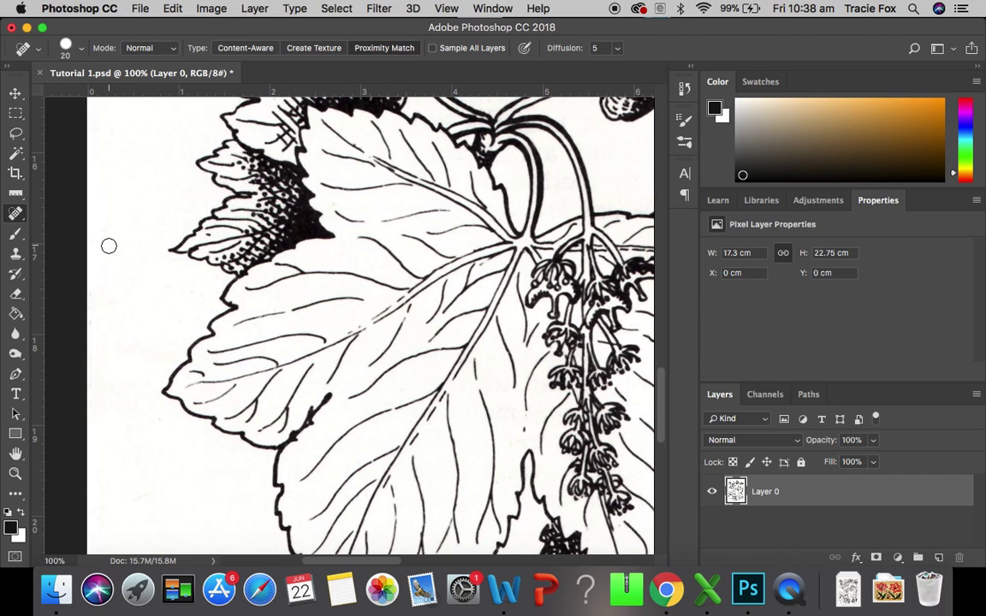
pyautogui.scroll(8, 108, 244)
pyautogui.click(97, 312)
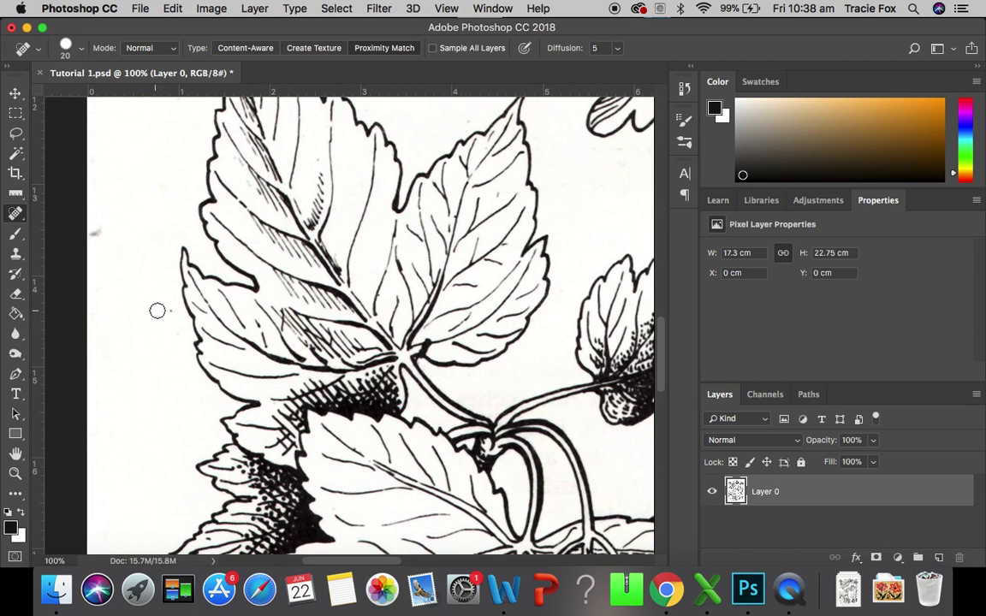
pyautogui.press('[')
pyautogui.press(']')
pyautogui.press(']')
pyautogui.click(96, 231)
pyautogui.scroll(5, 139, 214)
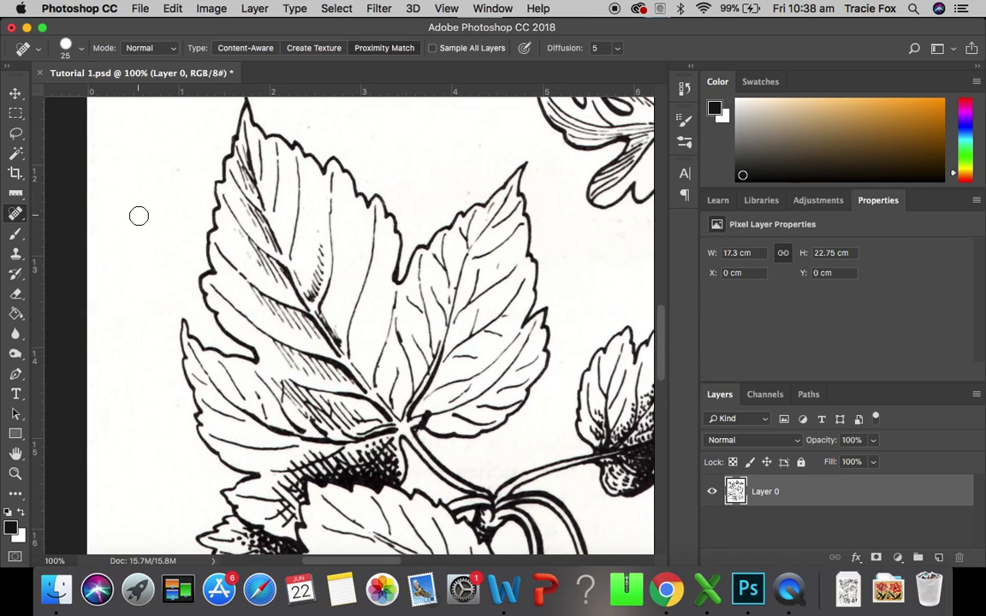
pyautogui.scroll(6, 139, 215)
pyautogui.click(103, 265)
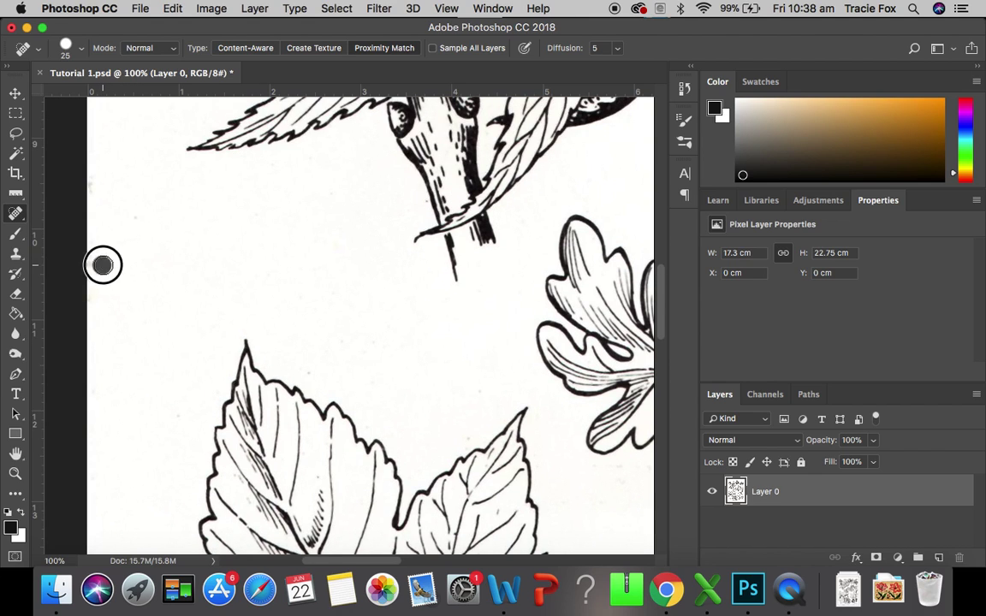
# Heal the remaining specks below the upper leaf and upper-left edge, then fit the page on screen.
pyautogui.scroll(2, 243, 194)
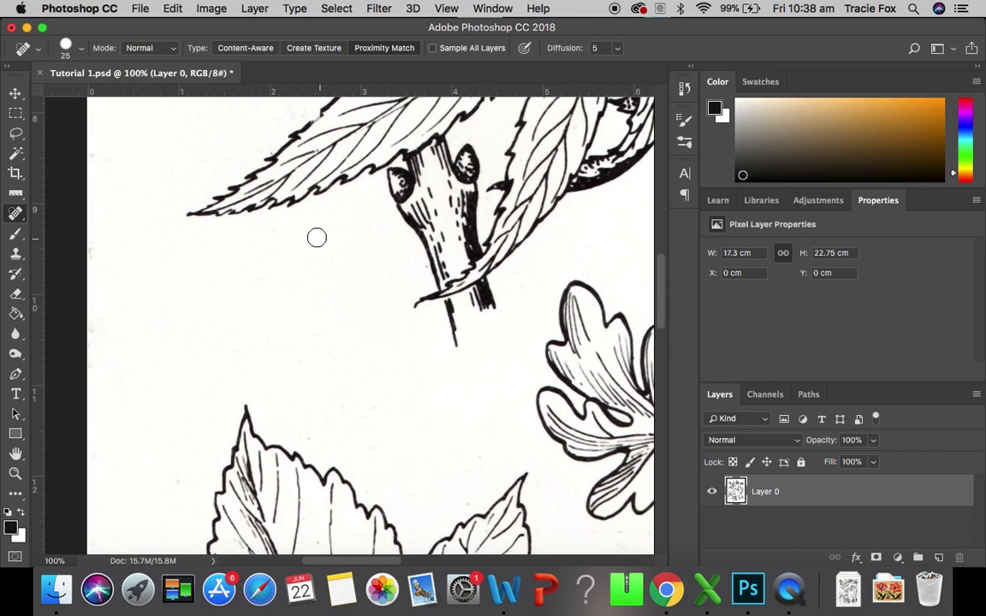
pyautogui.click(310, 222)
pyautogui.scroll(18, 324, 316)
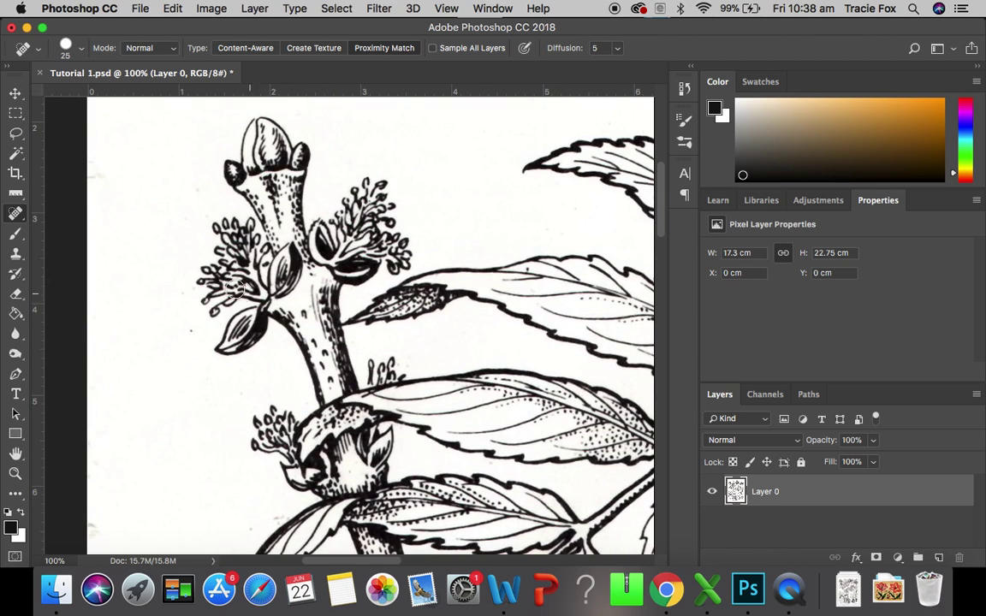
pyautogui.click(182, 332)
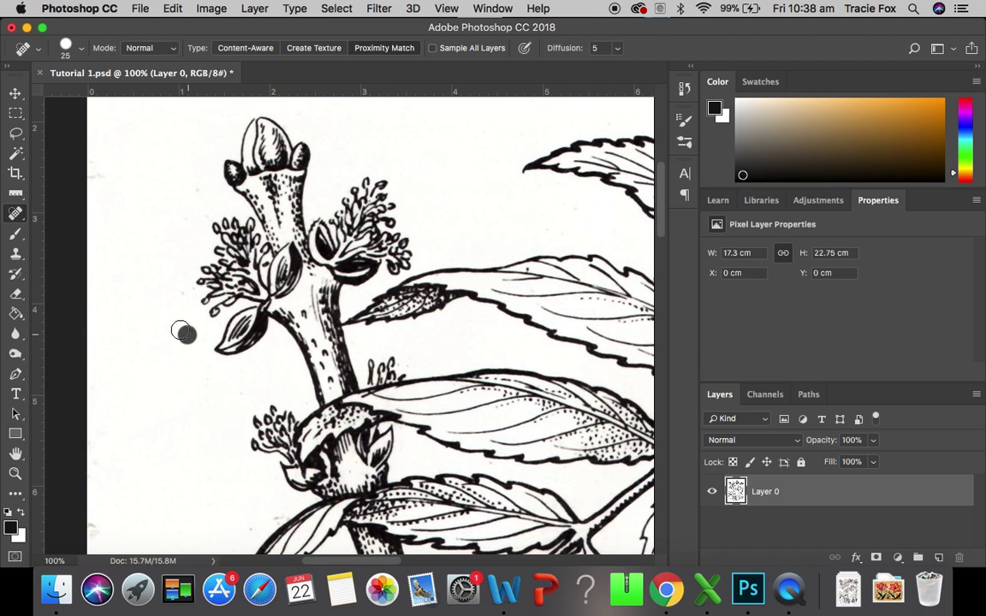
pyautogui.click(103, 168)
pyautogui.click(96, 174)
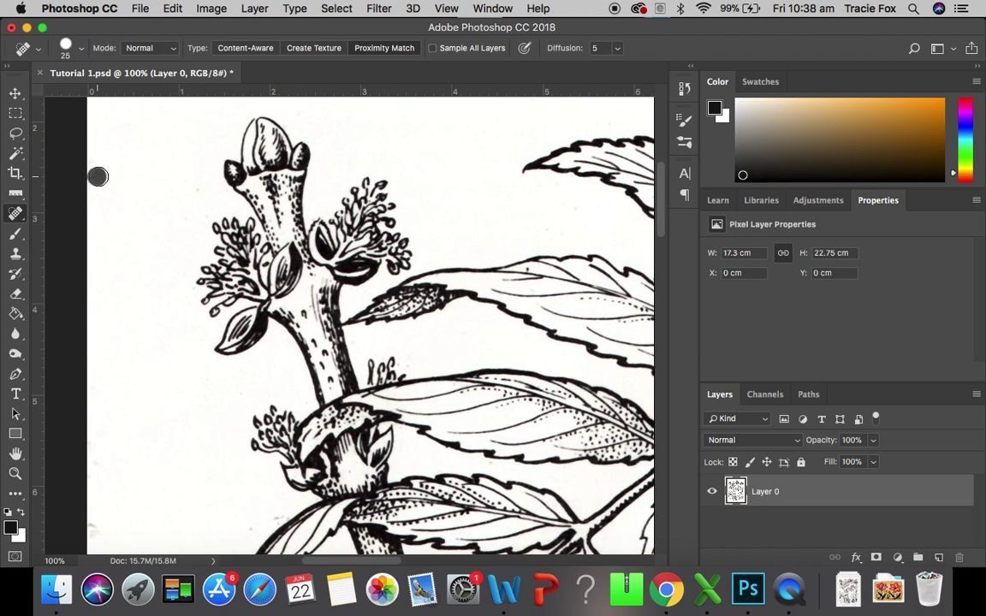
pyautogui.click(183, 191)
pyautogui.press('super+0')
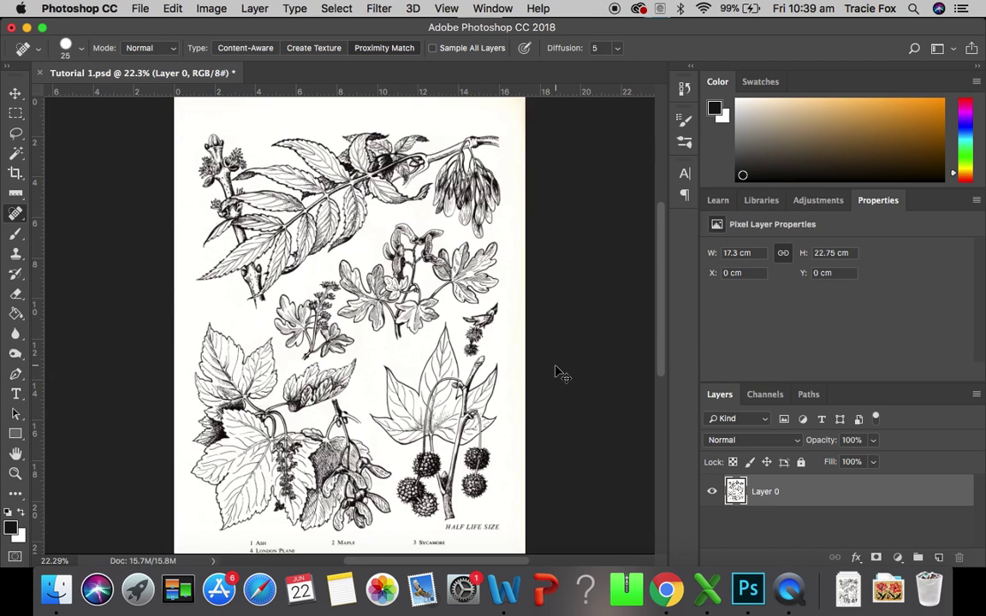
pyautogui.press('super+equal')
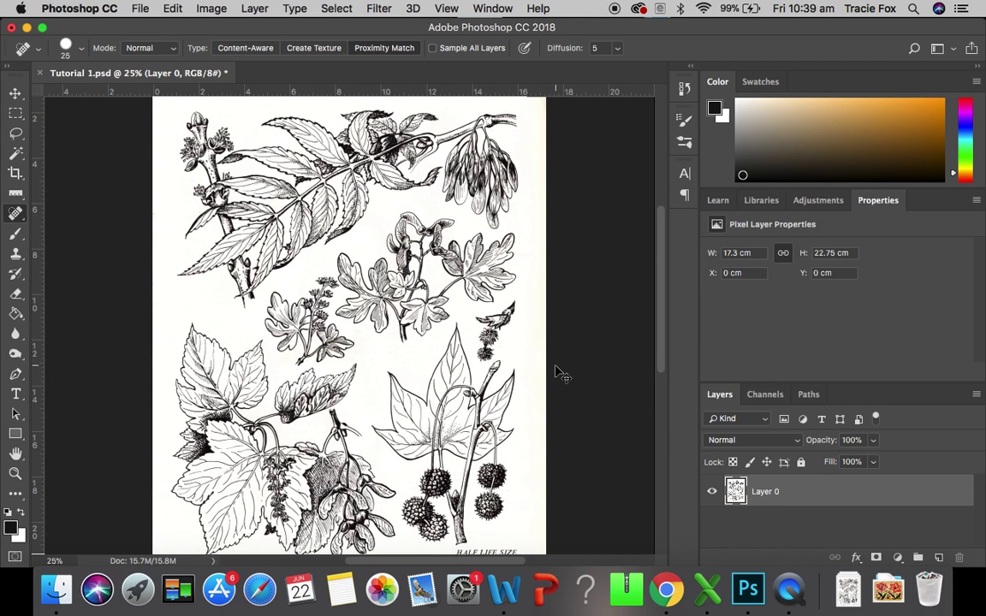
pyautogui.press('super+minus')
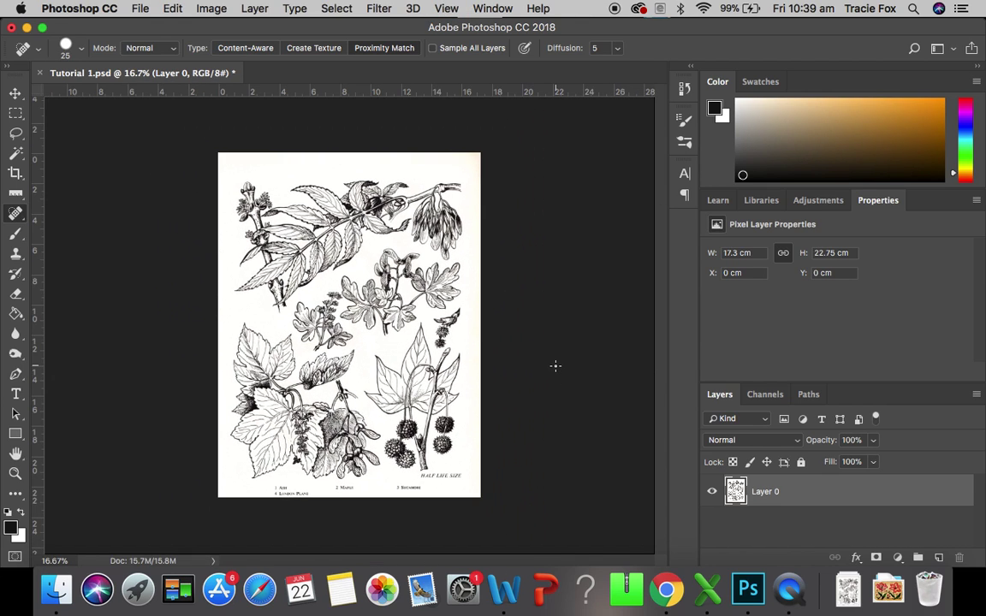
# Save the cleaned drawing as Tutorial 1.psd.
pyautogui.click(139, 9)
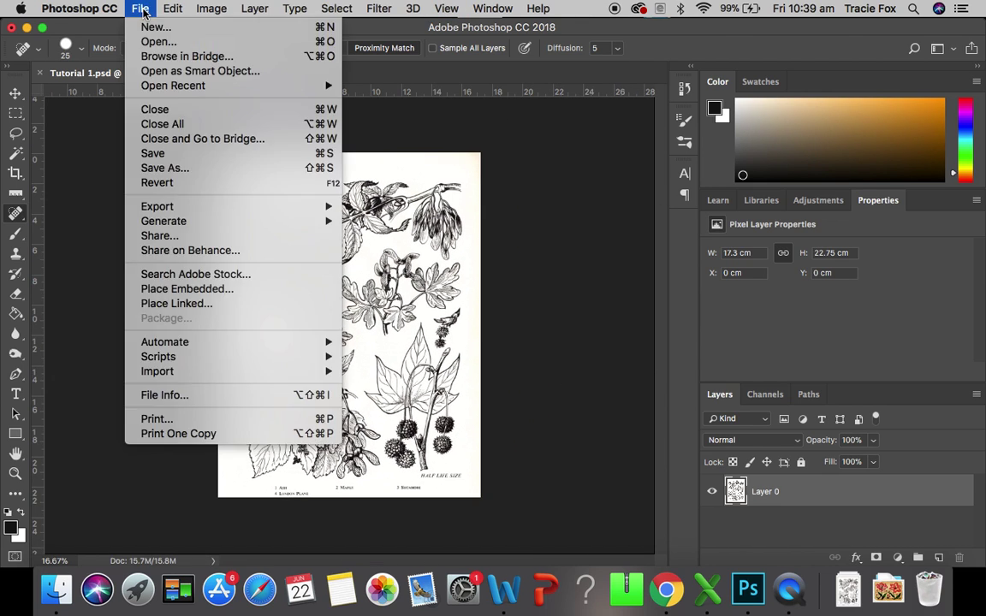
pyautogui.click(158, 155)
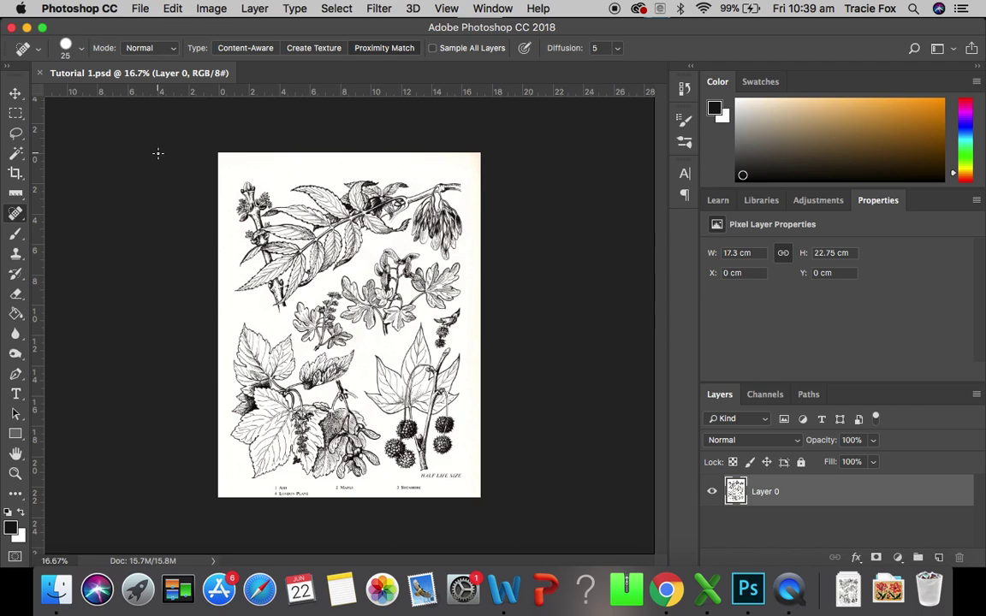
pyautogui.click(138, 8)
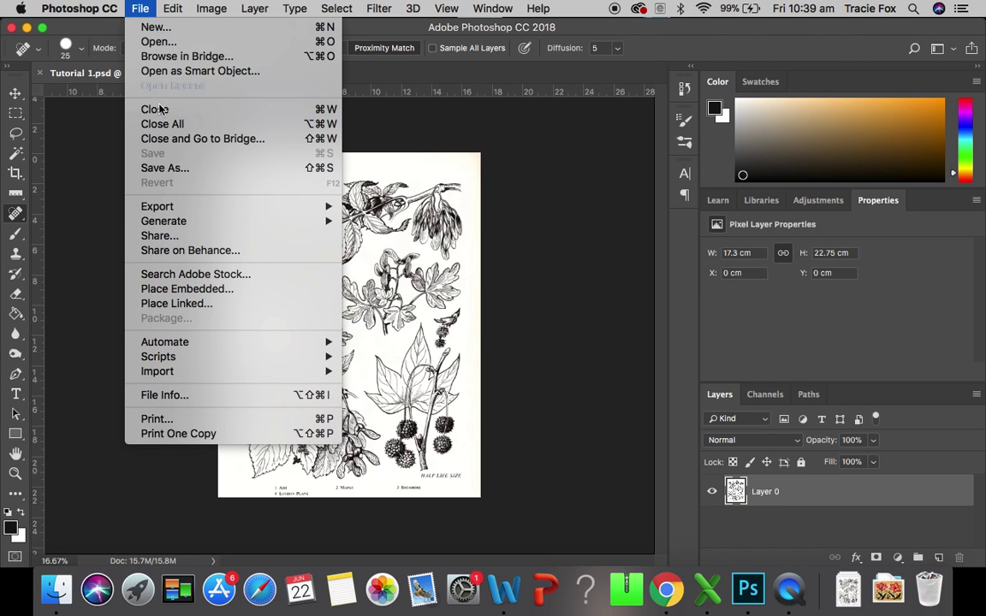
# Save a quality-12 JPEG copy, replacing Tutorial 1.jpg in Documents.
pyautogui.click(163, 169)
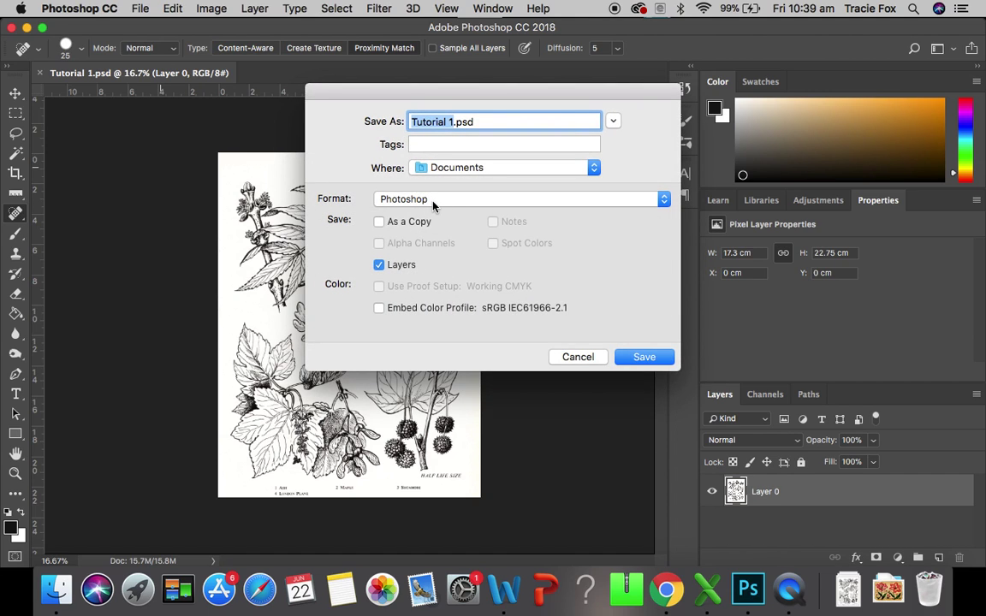
pyautogui.click(430, 202)
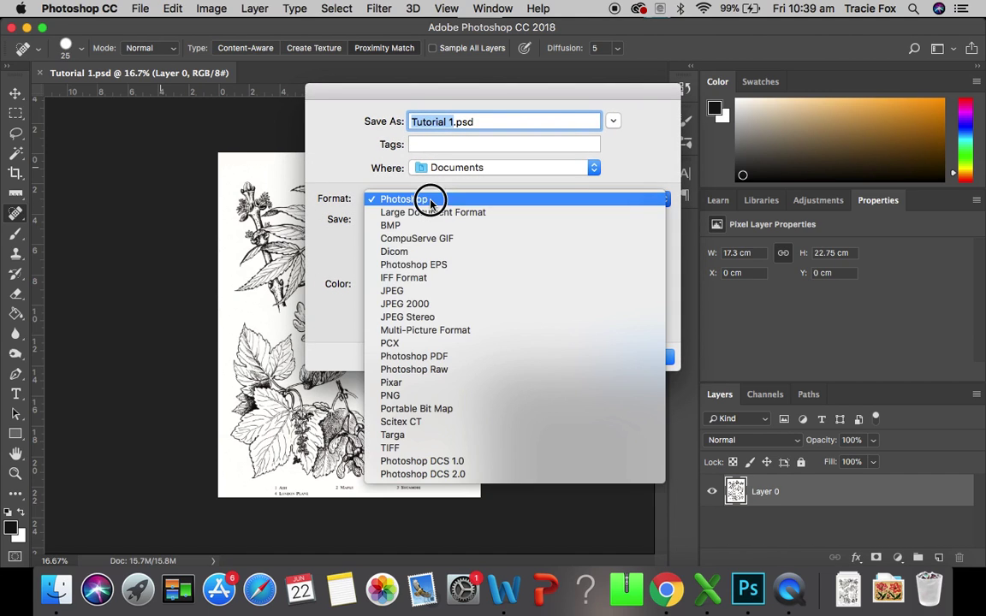
pyautogui.click(425, 292)
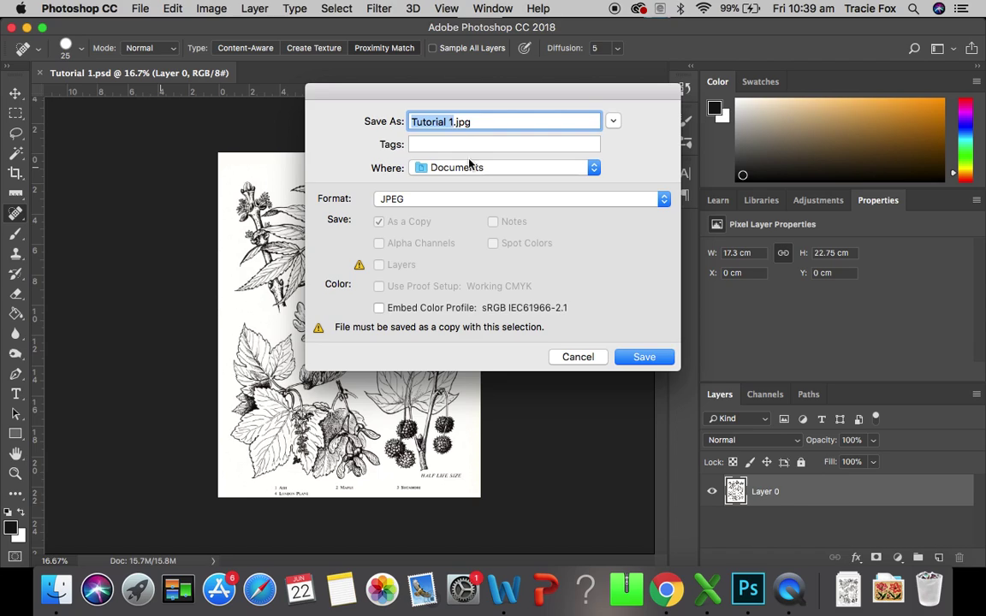
pyautogui.click(641, 358)
pyautogui.click(641, 358)
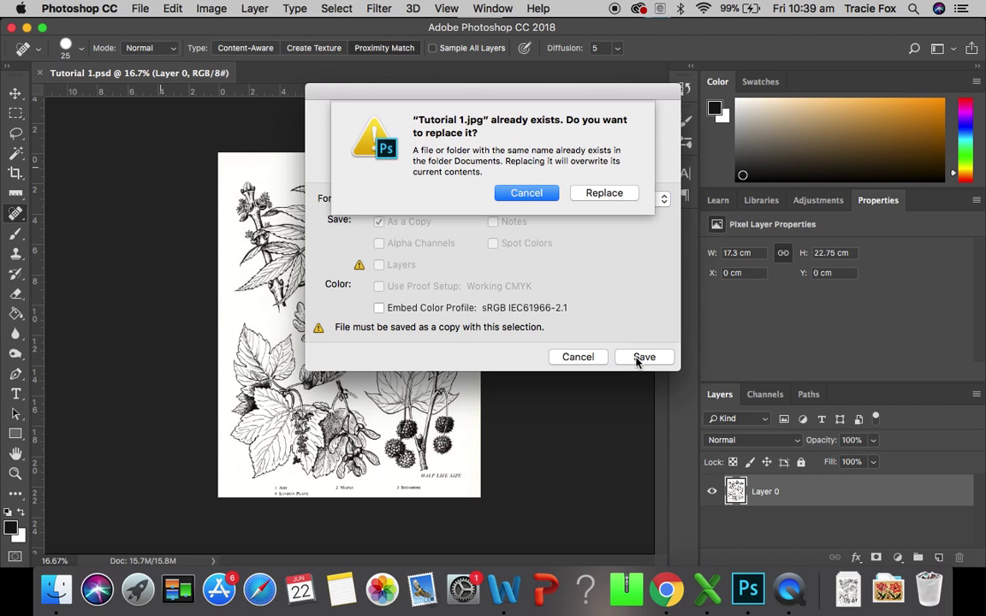
pyautogui.click(608, 195)
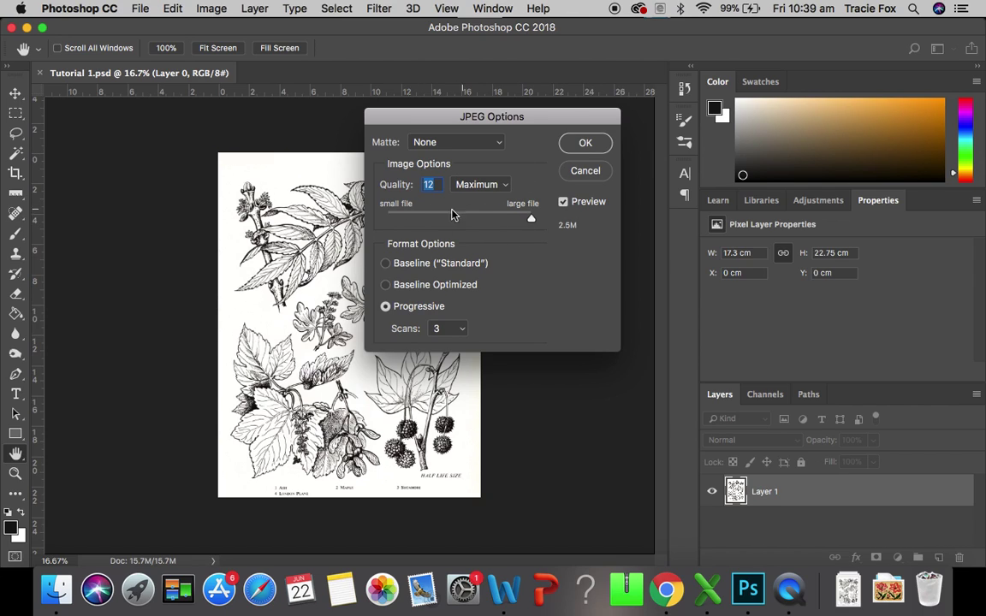
pyautogui.click(584, 145)
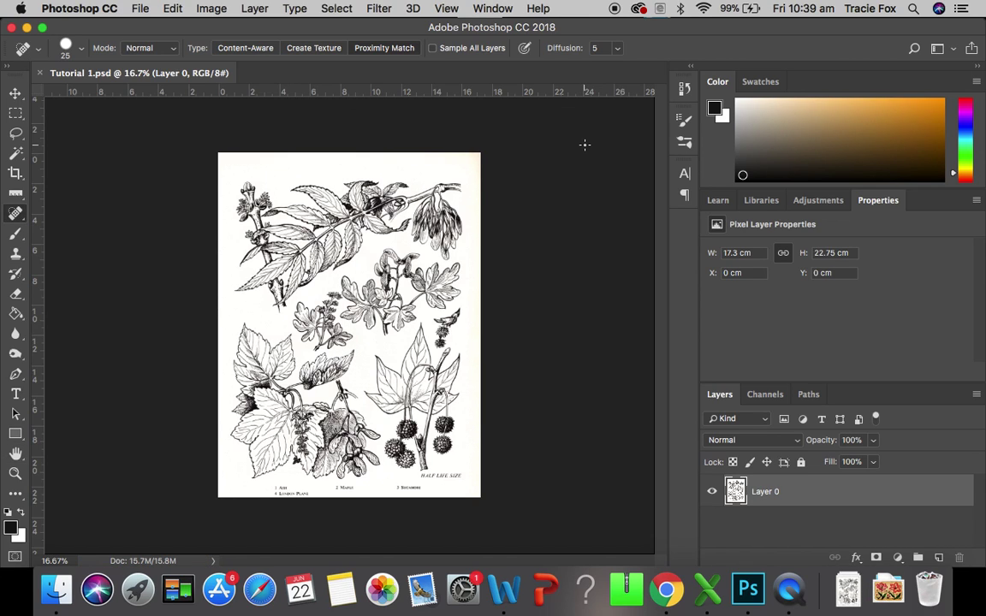